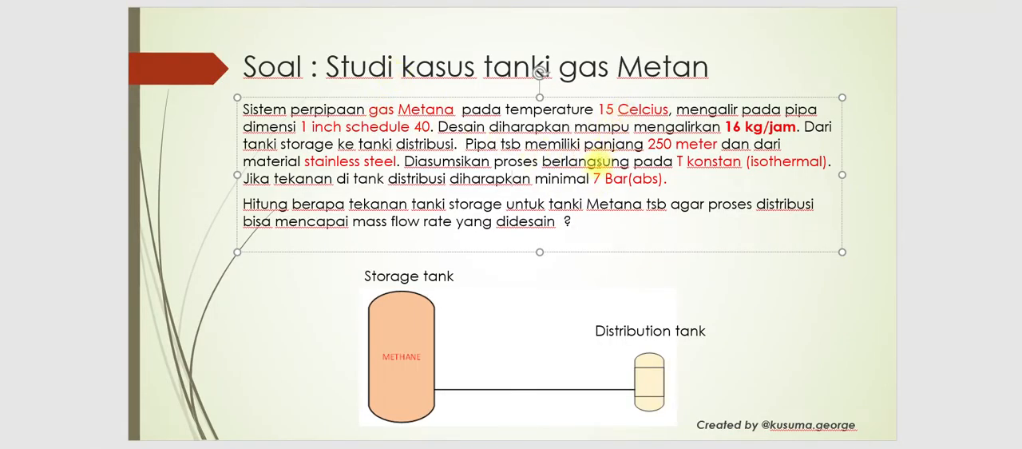
Step: Switch to Pipe Flow Expert, open the fluid data of Zone 1 for changing and list the methane entries among the gases
{"action": "key", "text": "alt+Tab"}
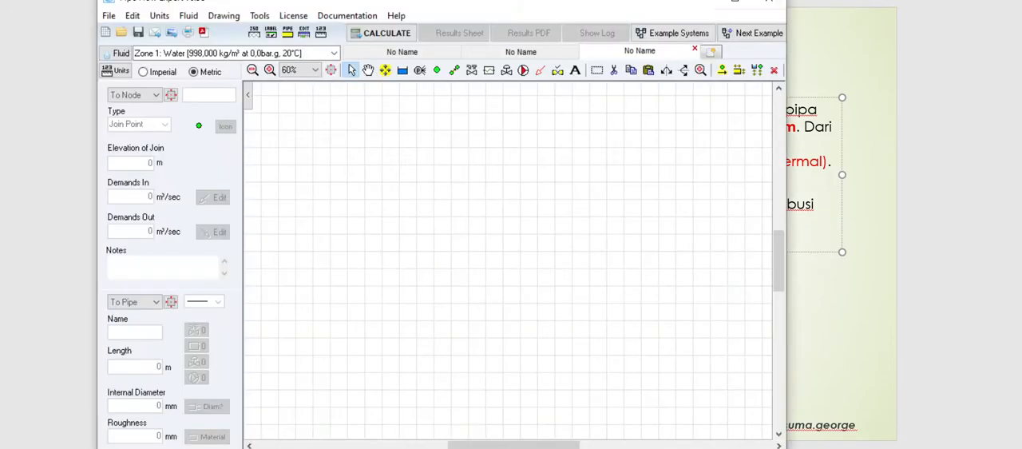
{"action": "left_click", "coordinate": [118, 53]}
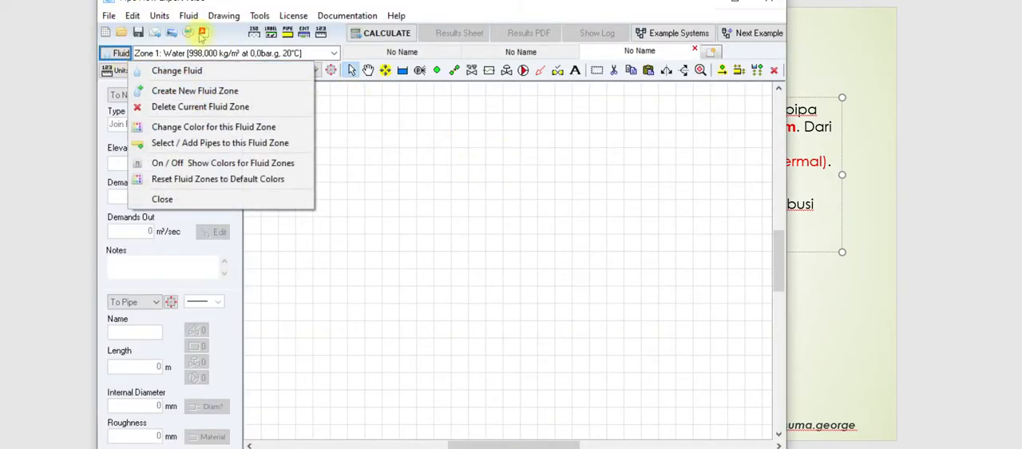
{"action": "left_click", "coordinate": [194, 78]}
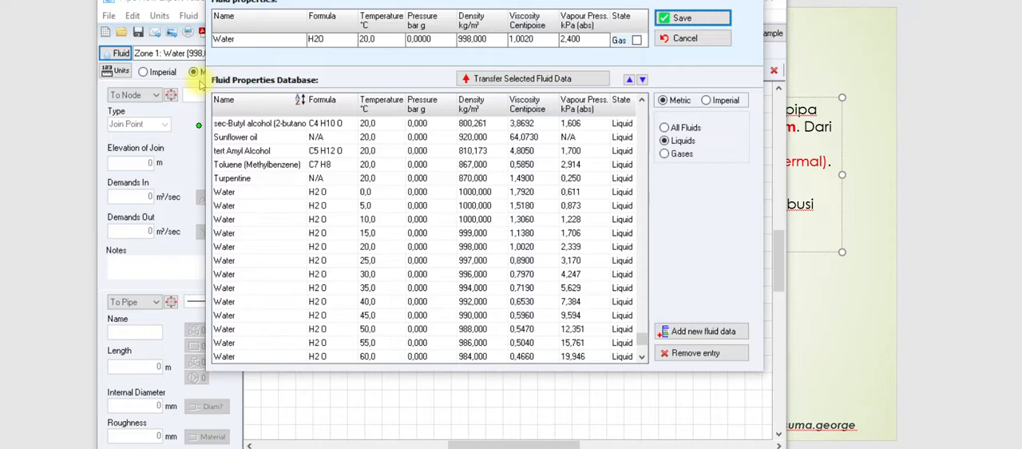
{"action": "left_click", "coordinate": [668, 153]}
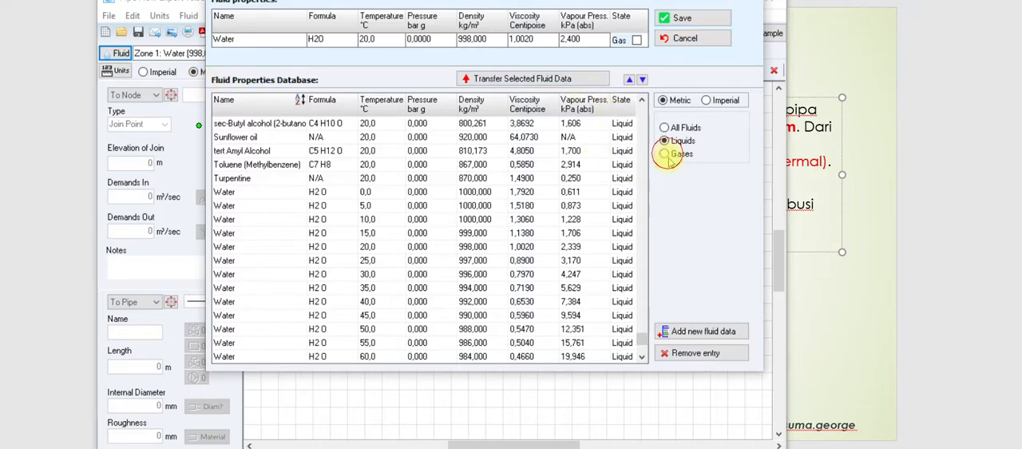
{"action": "left_click_drag", "start_coordinate": [641, 318], "coordinate": [625, 247]}
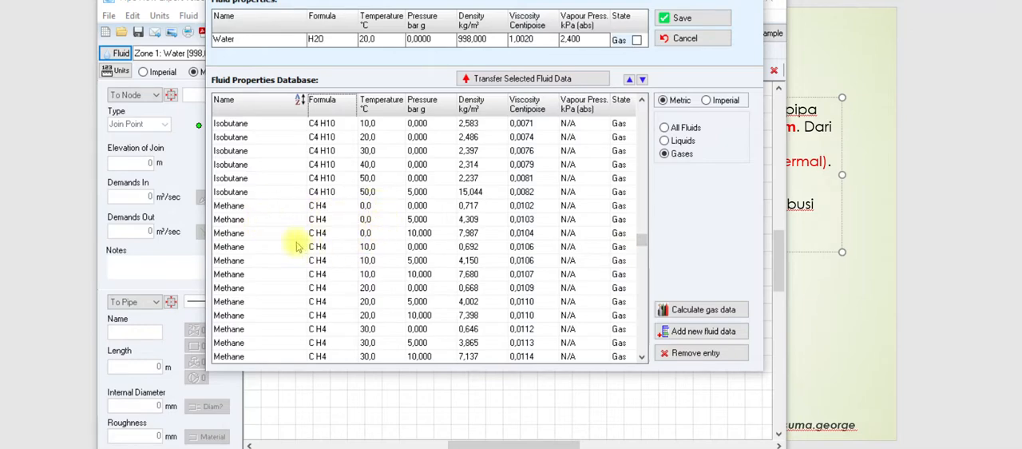
Step: Examine the temperatures and pressures of the methane entries in the fluid database and compare them with the slide's design conditions
{"action": "left_click", "coordinate": [328, 209]}
{"action": "left_click", "coordinate": [329, 221]}
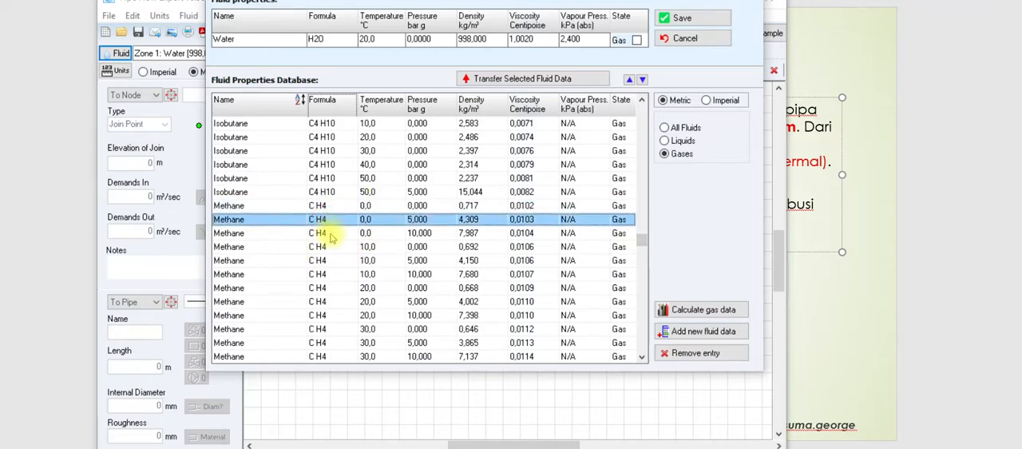
{"action": "left_click", "coordinate": [331, 245]}
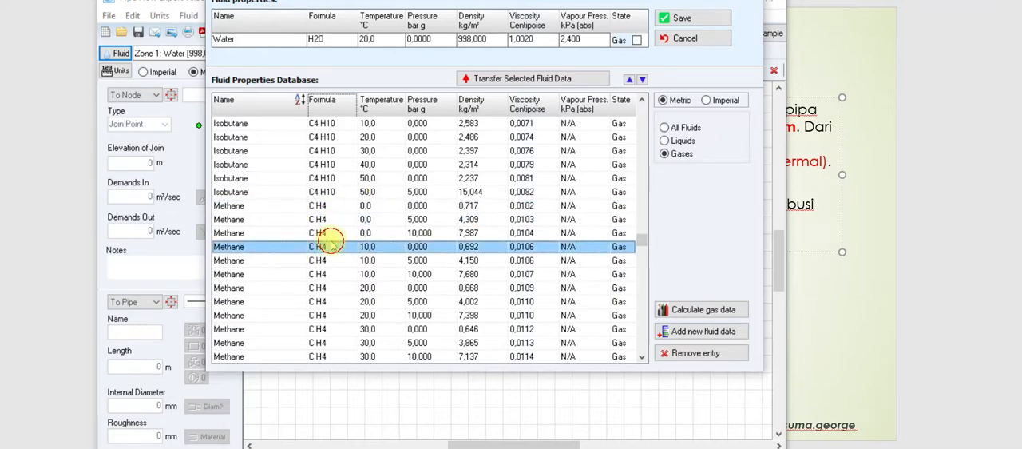
{"action": "left_click", "coordinate": [410, 194]}
{"action": "left_click", "coordinate": [412, 205]}
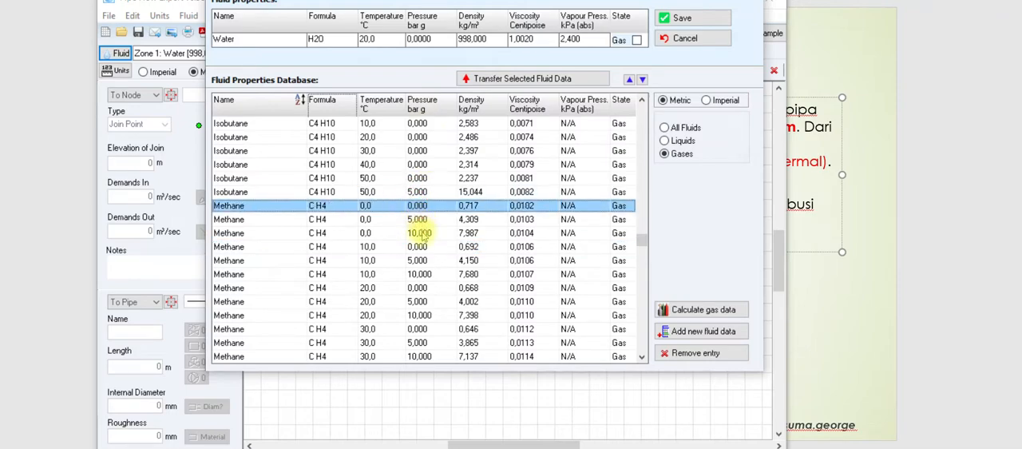
{"action": "left_click", "coordinate": [417, 232]}
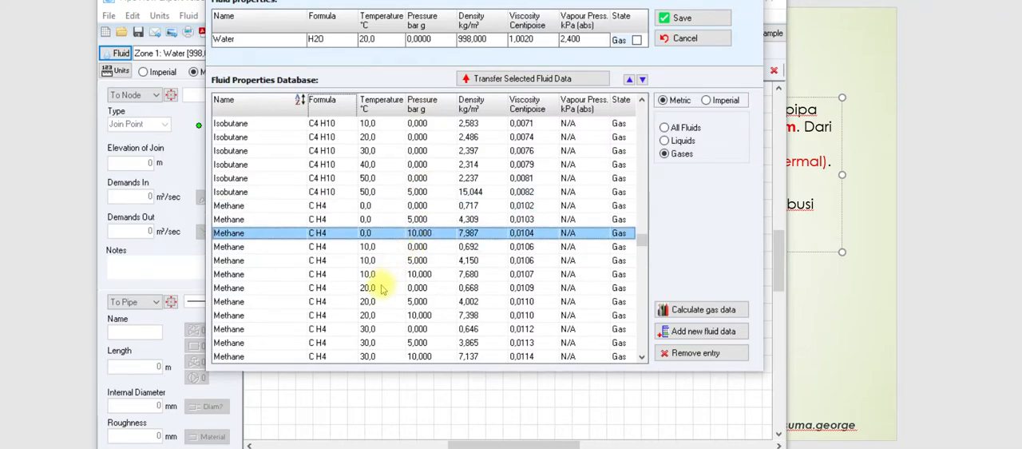
{"action": "left_click", "coordinate": [392, 248]}
{"action": "left_click", "coordinate": [397, 264]}
{"action": "left_click", "coordinate": [403, 275]}
{"action": "left_click", "coordinate": [399, 301]}
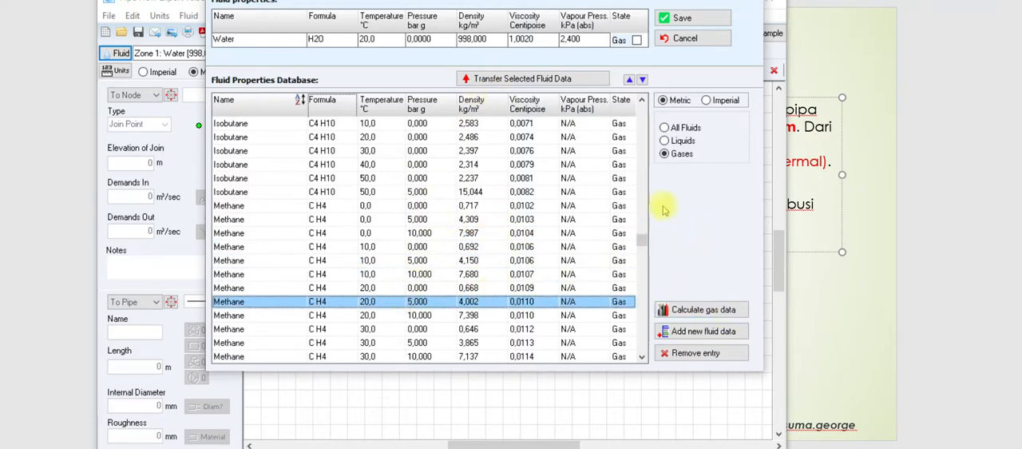
{"action": "left_click", "coordinate": [841, 314]}
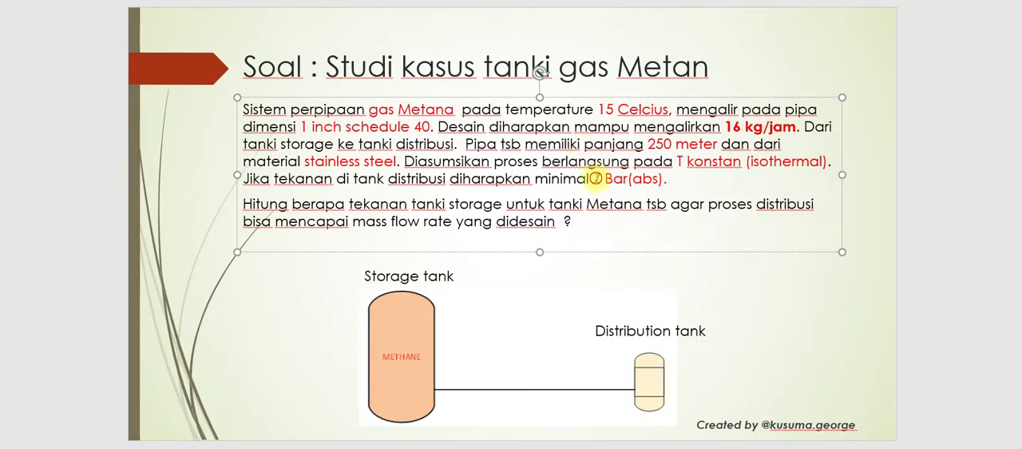
{"action": "left_click", "coordinate": [517, 448]}
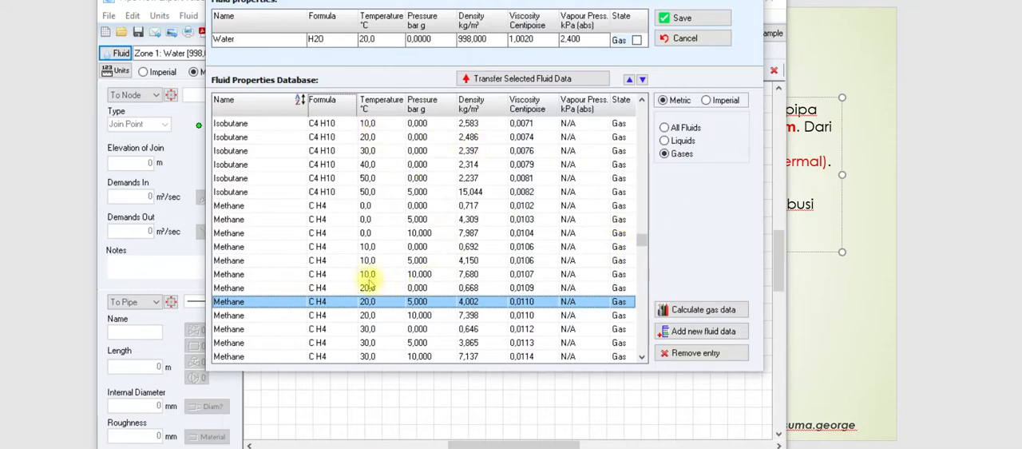
Step: Open the gas data calculation, choose Methane as the gas and set its temperature to 15 °C
{"action": "left_click", "coordinate": [699, 311]}
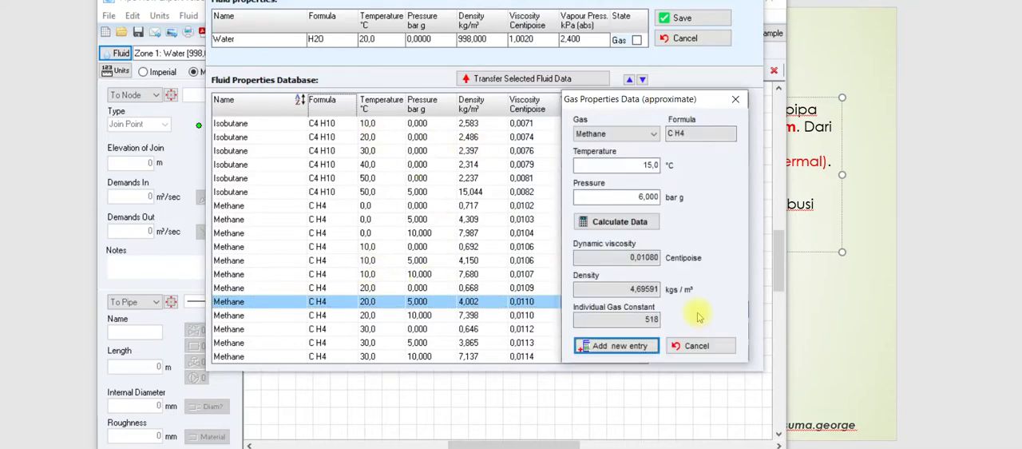
{"action": "left_click", "coordinate": [653, 136]}
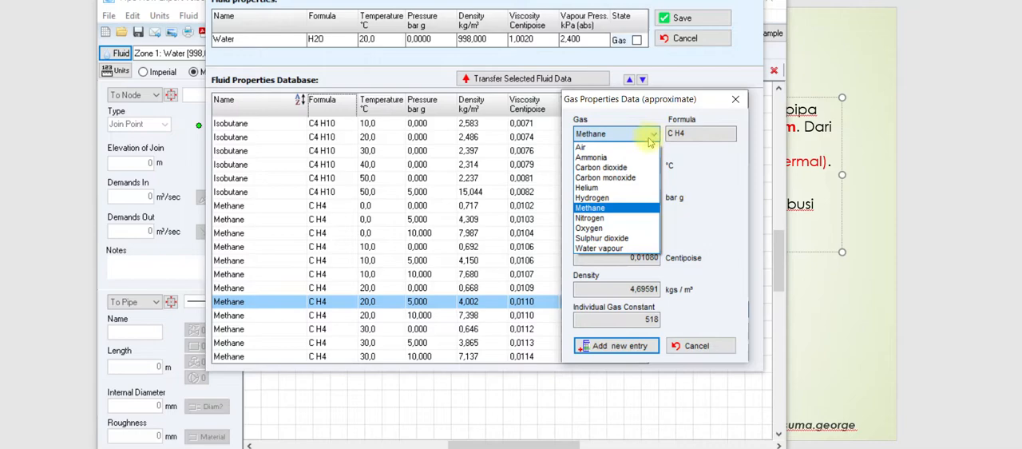
{"action": "left_click", "coordinate": [600, 208]}
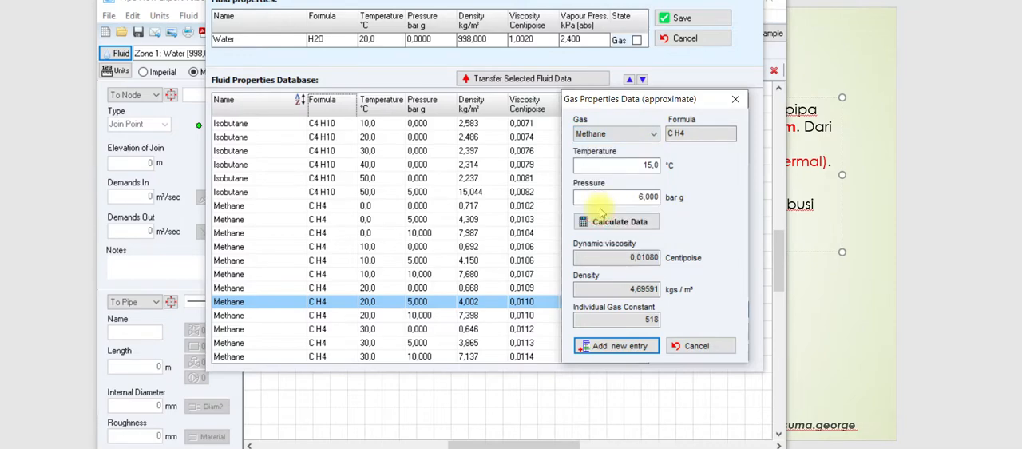
{"action": "left_click_drag", "start_coordinate": [631, 166], "coordinate": [671, 173]}
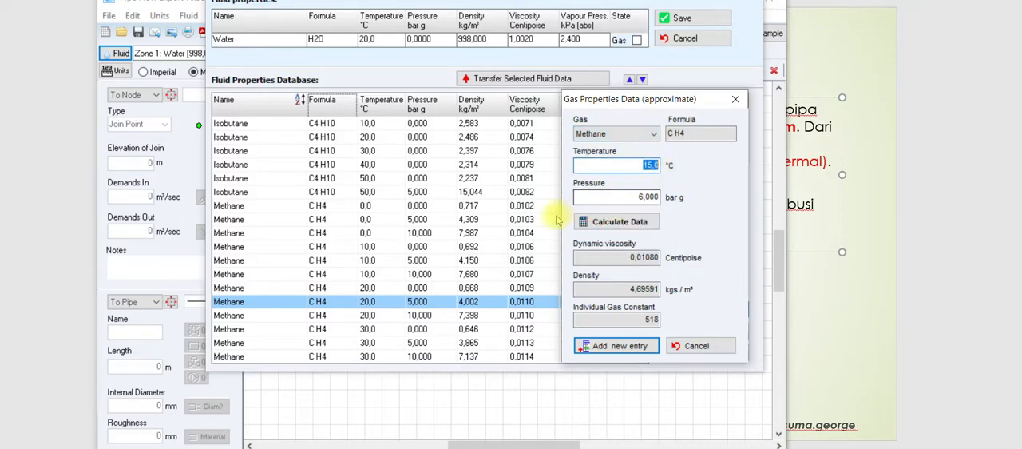
{"action": "type", "text": "15"}
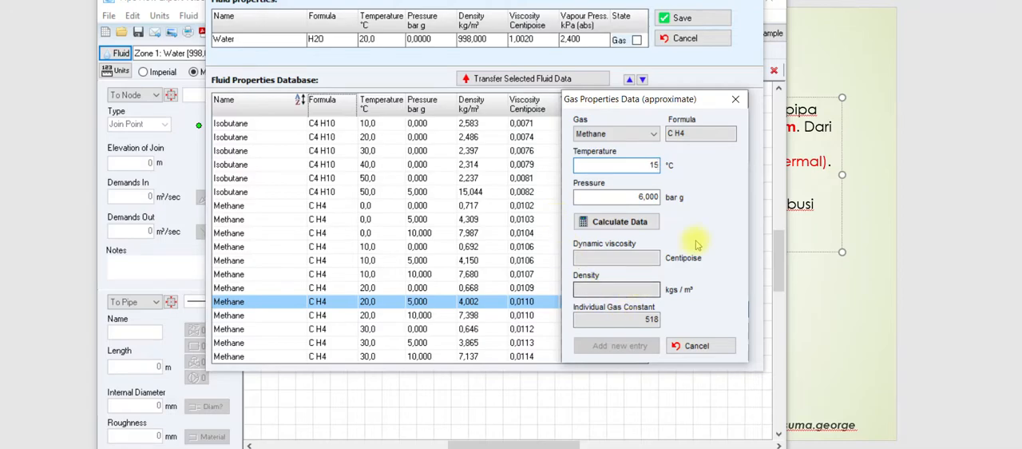
Step: Check the required distribution tank pressure on the slide, then calculate the methane data at a pressure of 6 bar g
{"action": "left_click", "coordinate": [872, 268]}
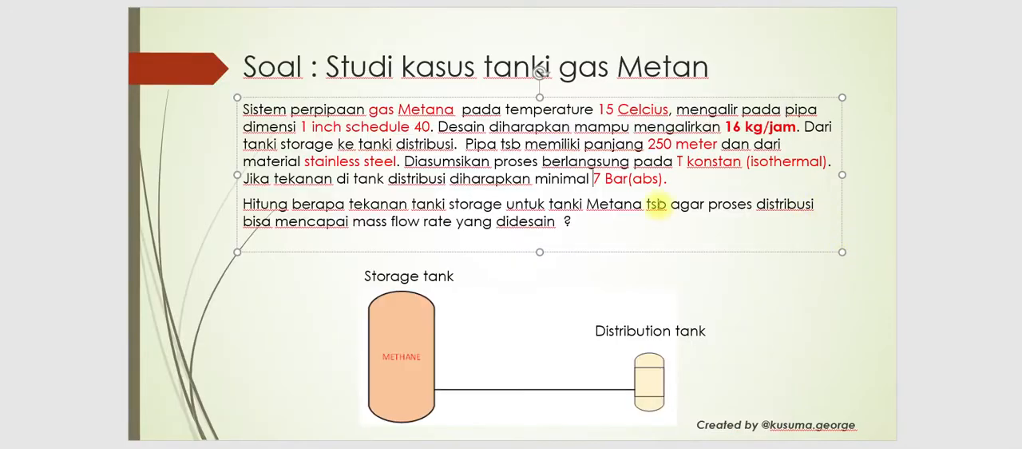
{"action": "left_click_drag", "start_coordinate": [595, 180], "coordinate": [661, 179]}
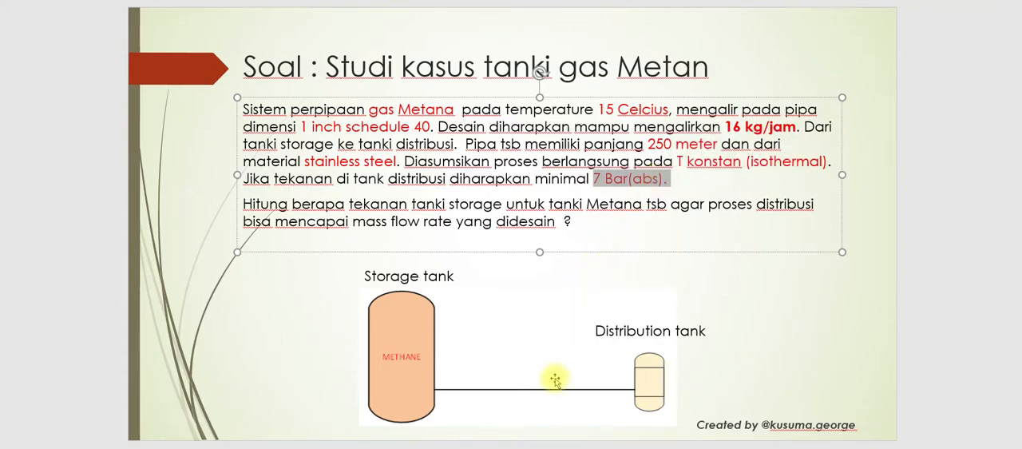
{"action": "key", "text": "alt+Tab"}
{"action": "left_click", "coordinate": [642, 197]}
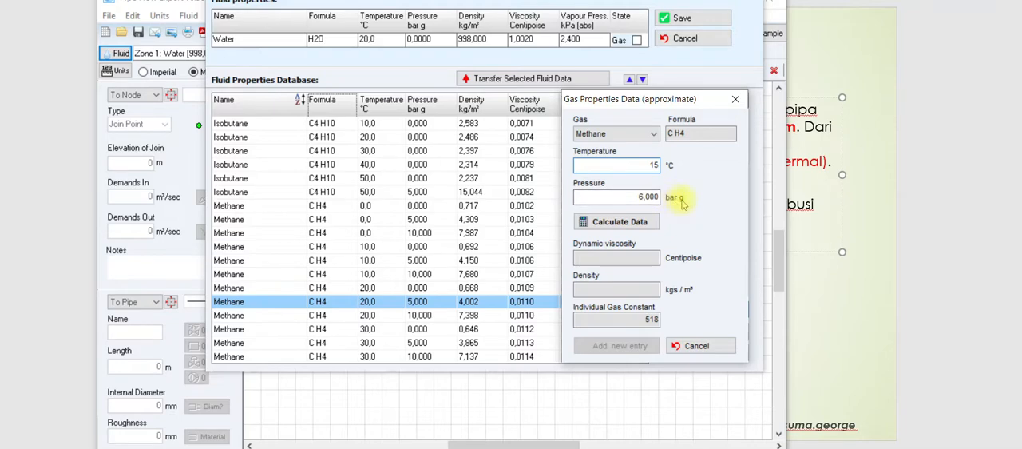
{"action": "left_click", "coordinate": [644, 196]}
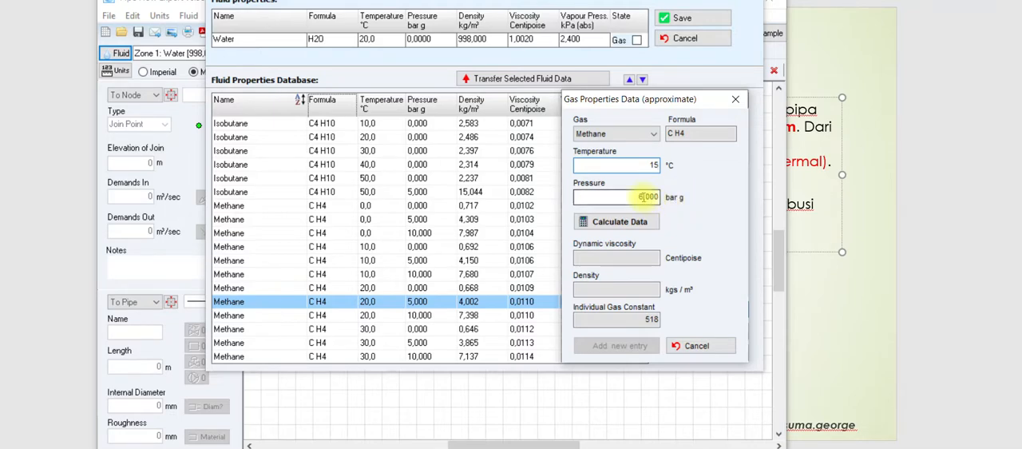
{"action": "left_click", "coordinate": [655, 196]}
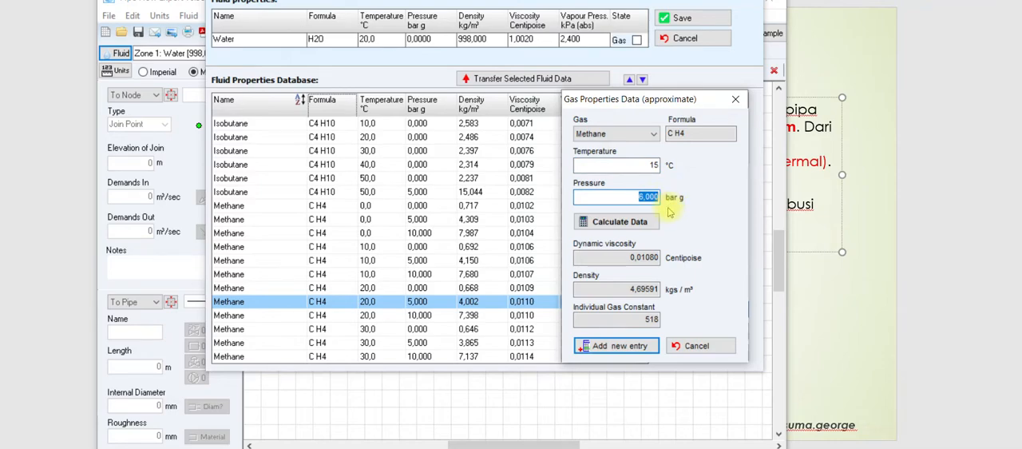
{"action": "type", "text": "6"}
{"action": "left_click", "coordinate": [634, 222]}
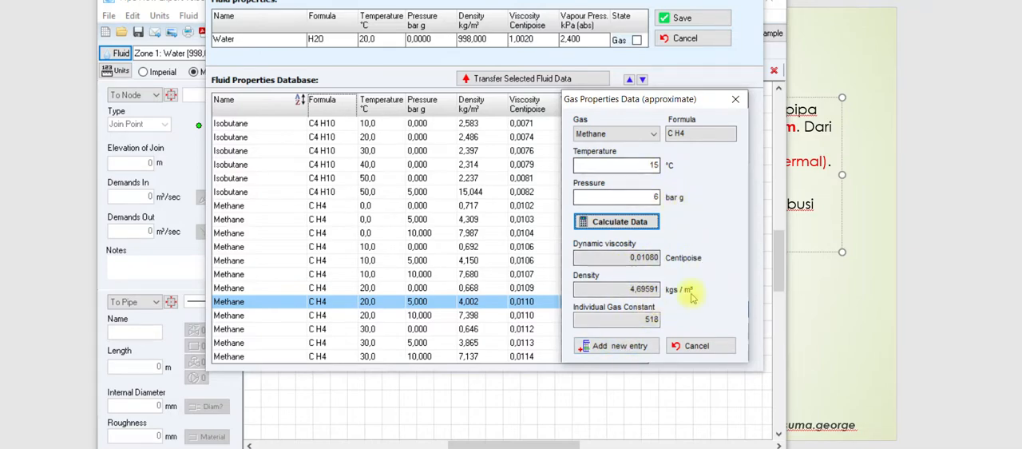
Step: Add the calculated methane data as a new database entry and transfer that entry to the fluid properties
{"action": "left_click", "coordinate": [613, 345]}
{"action": "left_click", "coordinate": [525, 200]}
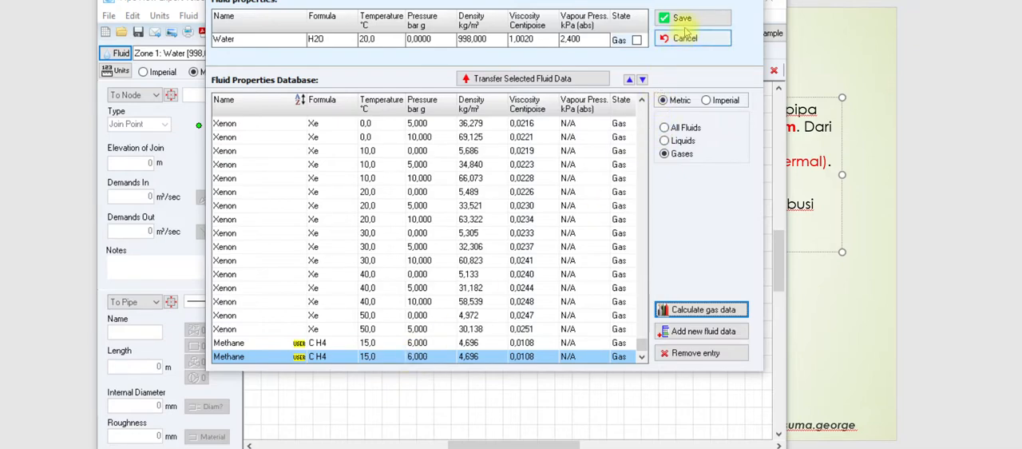
{"action": "double_click", "coordinate": [411, 359]}
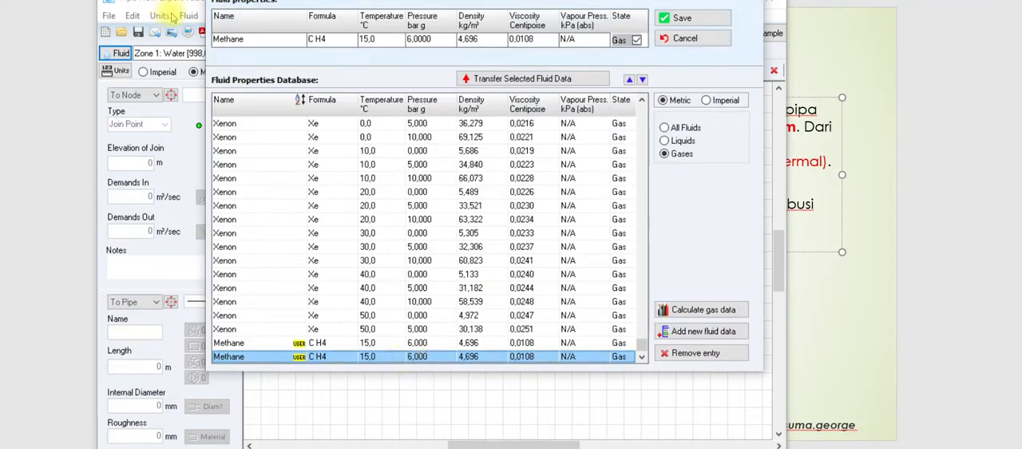
{"action": "left_click_drag", "start_coordinate": [317, 4], "coordinate": [328, 26]}
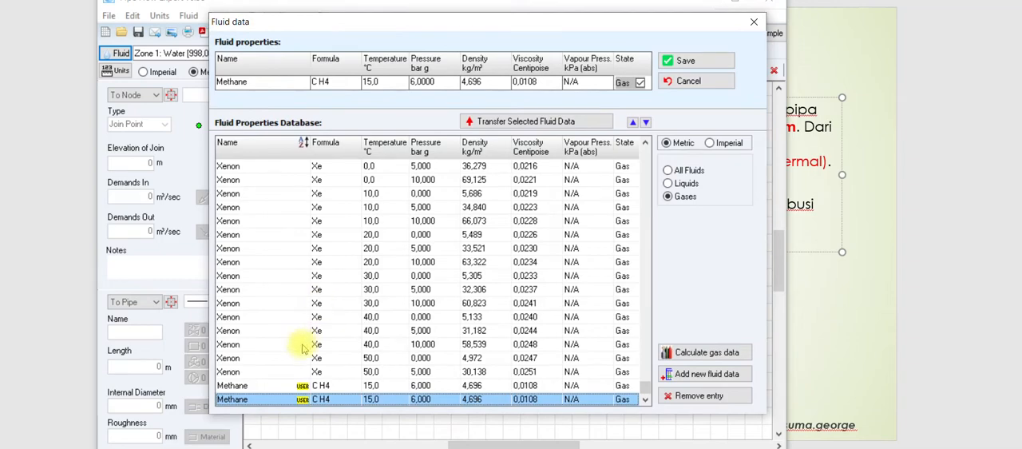
{"action": "double_click", "coordinate": [342, 402]}
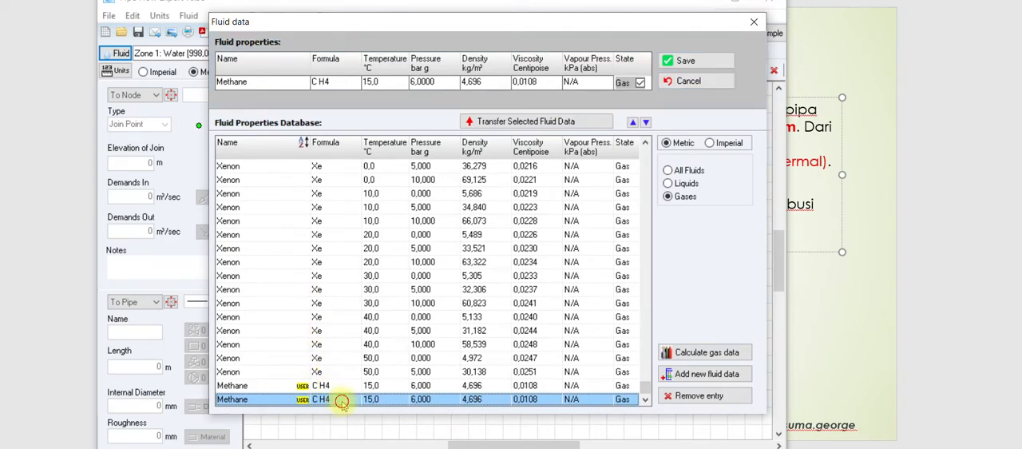
Step: Review the transferred methane properties and save them as the fluid of Zone 1
{"action": "left_click", "coordinate": [379, 83]}
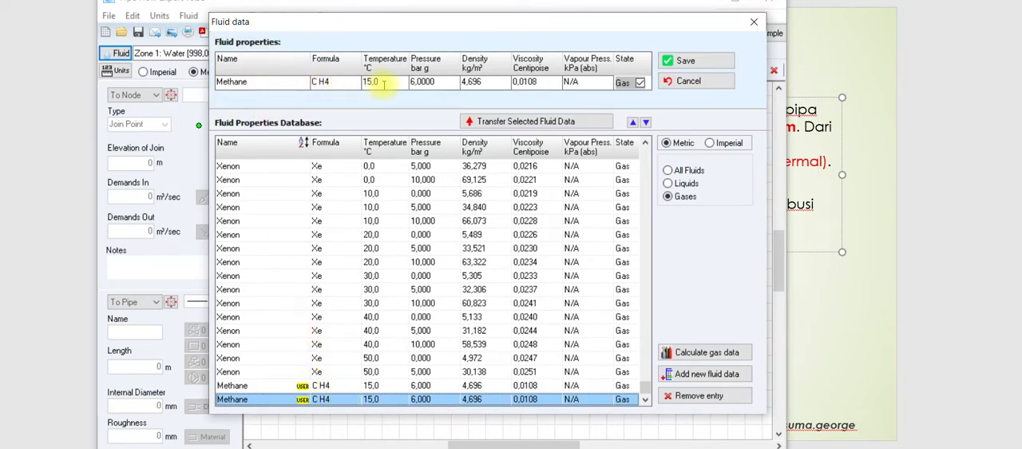
{"action": "left_click", "coordinate": [318, 88]}
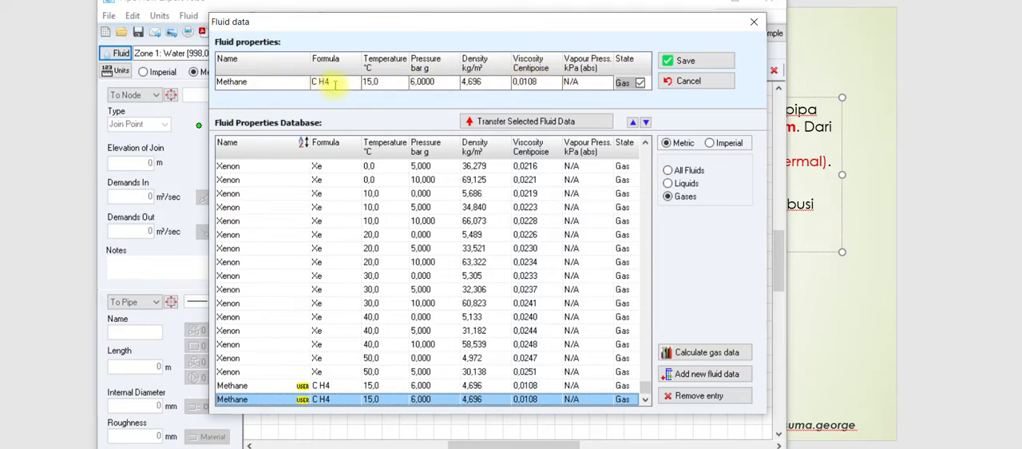
{"action": "left_click", "coordinate": [421, 85]}
{"action": "left_click", "coordinate": [472, 83]}
{"action": "left_click", "coordinate": [515, 83]}
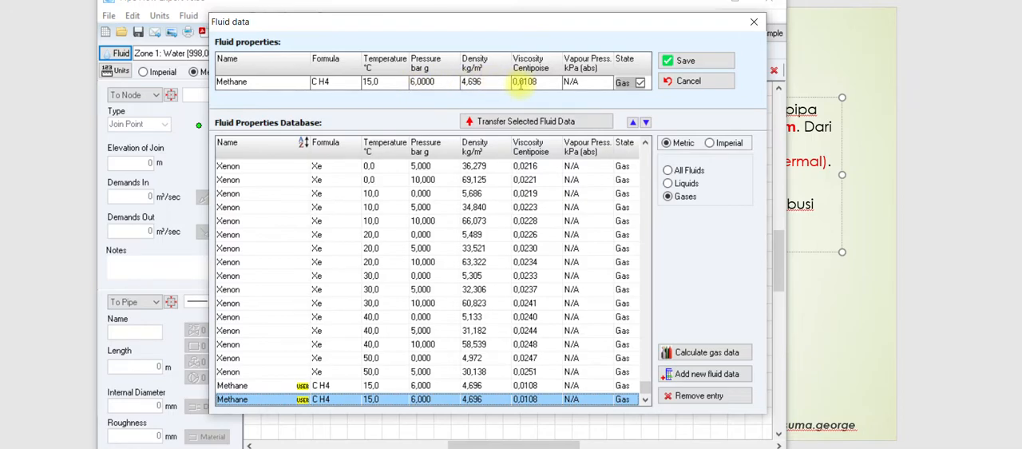
{"action": "left_click", "coordinate": [680, 61]}
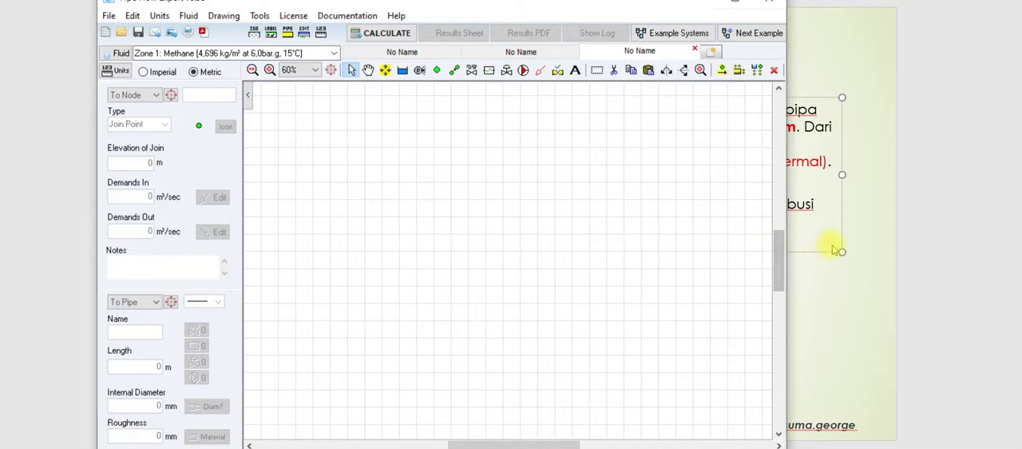
Step: Check the pipe specification on the slide, then place two join points on the same horizontal grid line, spaced well apart
{"action": "left_click", "coordinate": [772, 257]}
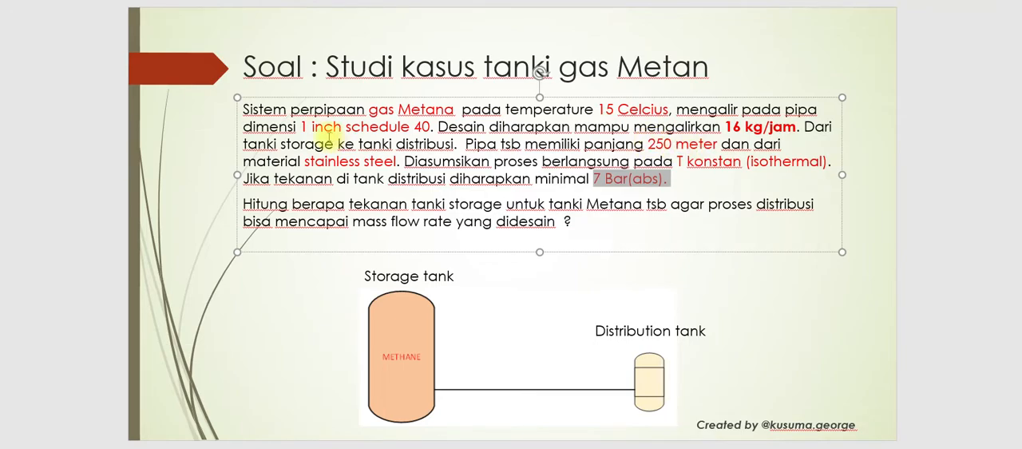
{"action": "key", "text": "alt+Tab"}
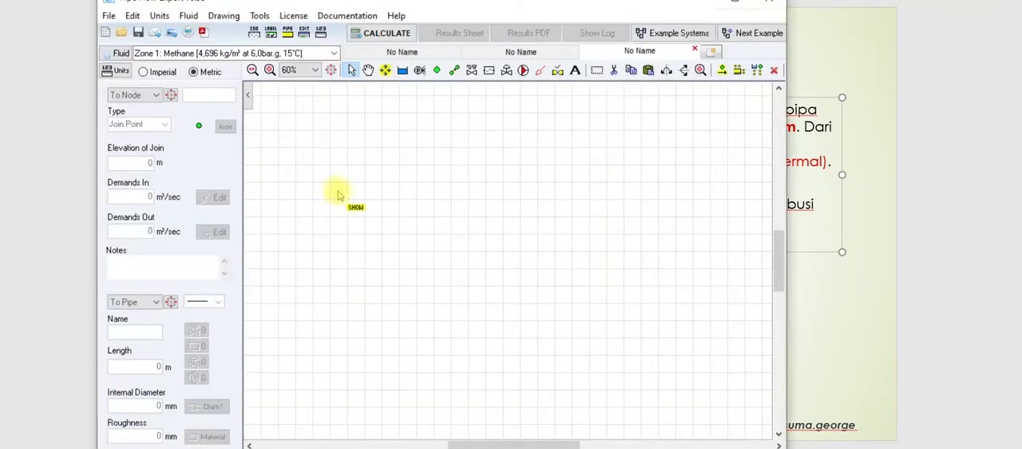
{"action": "left_click", "coordinate": [437, 71]}
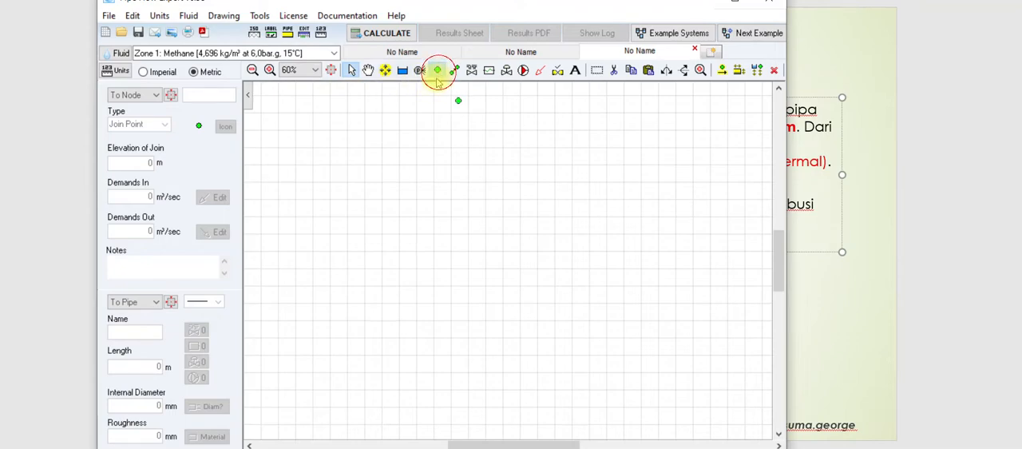
{"action": "left_click", "coordinate": [363, 200]}
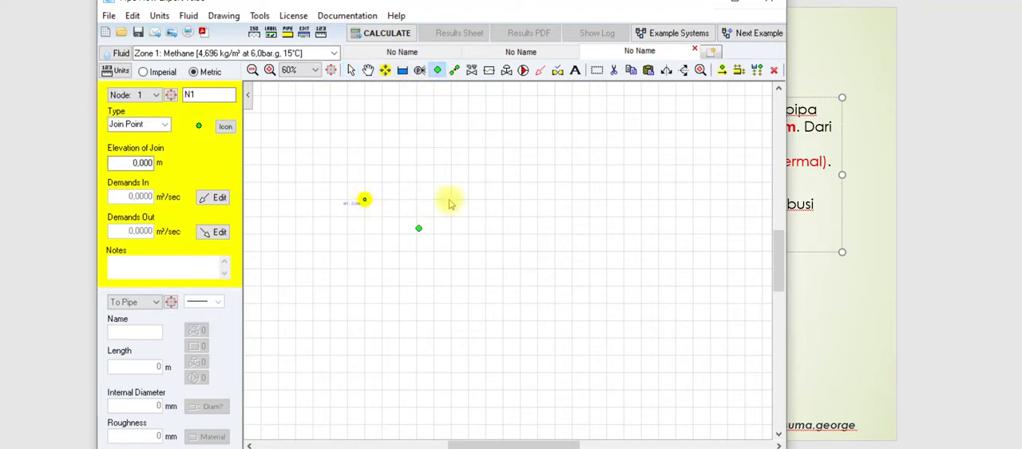
{"action": "left_click", "coordinate": [571, 201]}
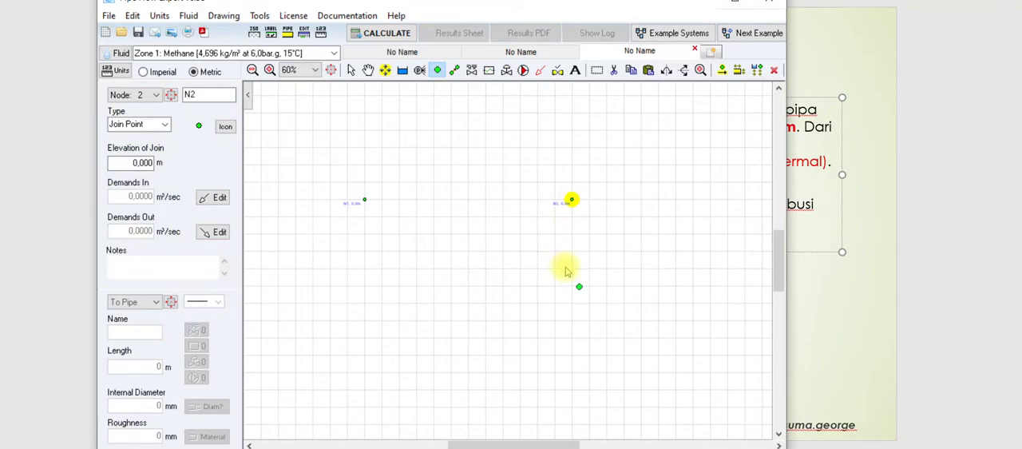
Step: Draw a pipe from the first join point to the second and choose to change the default pipe values
{"action": "left_click", "coordinate": [452, 72]}
{"action": "left_click", "coordinate": [364, 200]}
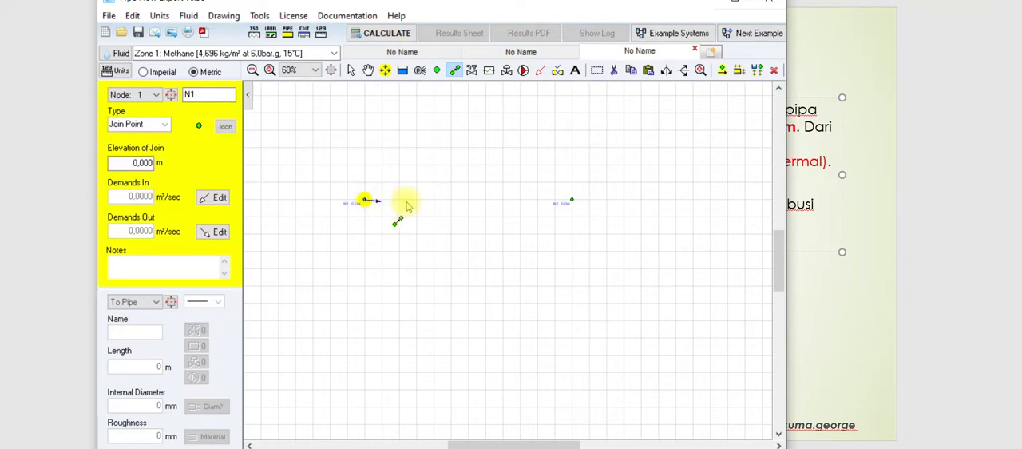
{"action": "left_click", "coordinate": [572, 200]}
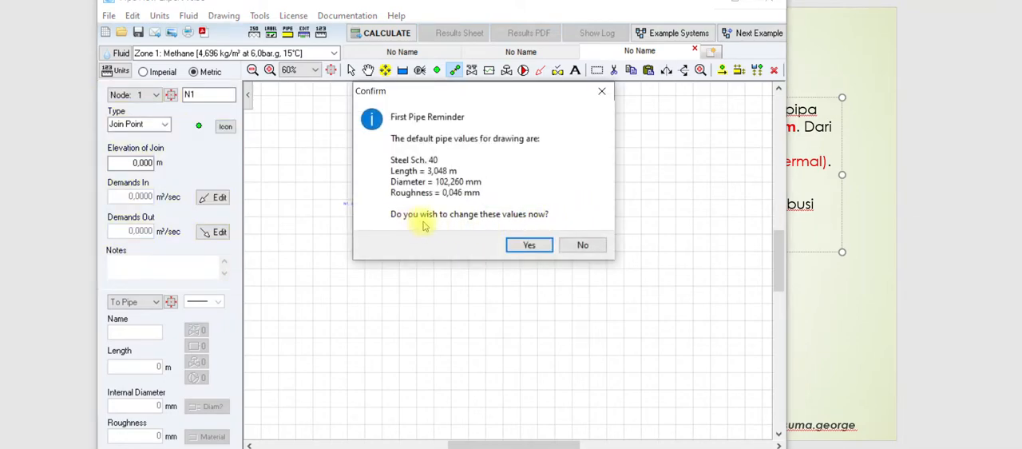
{"action": "left_click", "coordinate": [528, 247]}
{"action": "left_click_drag", "start_coordinate": [429, 0], "coordinate": [465, 52]}
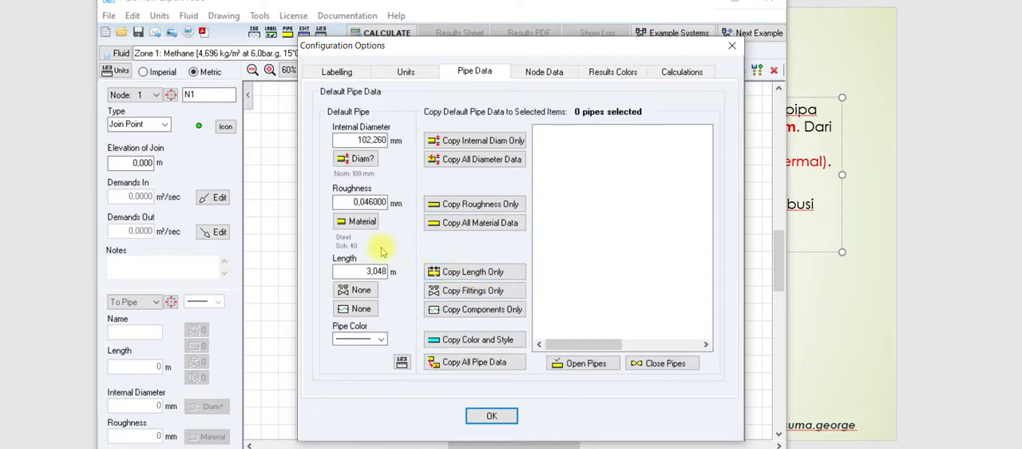
Step: Check the required pipe material on the slide, then set the default pipe material to Stainless Steel (ANSI) Sch. 40S
{"action": "left_click", "coordinate": [828, 309]}
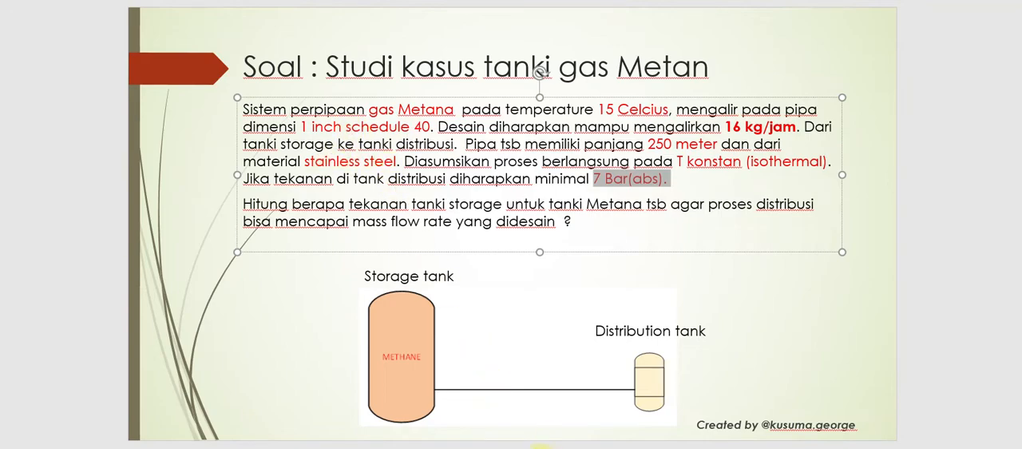
{"action": "key", "text": "alt+Tab"}
{"action": "left_click", "coordinate": [360, 221]}
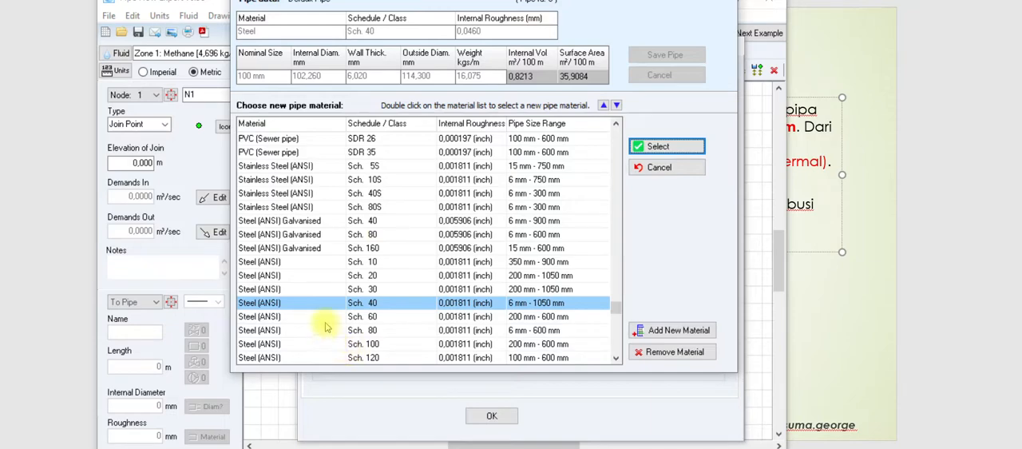
{"action": "left_click", "coordinate": [293, 290]}
{"action": "scroll", "coordinate": [293, 290], "scroll_direction": "down", "scroll_amount": 5}
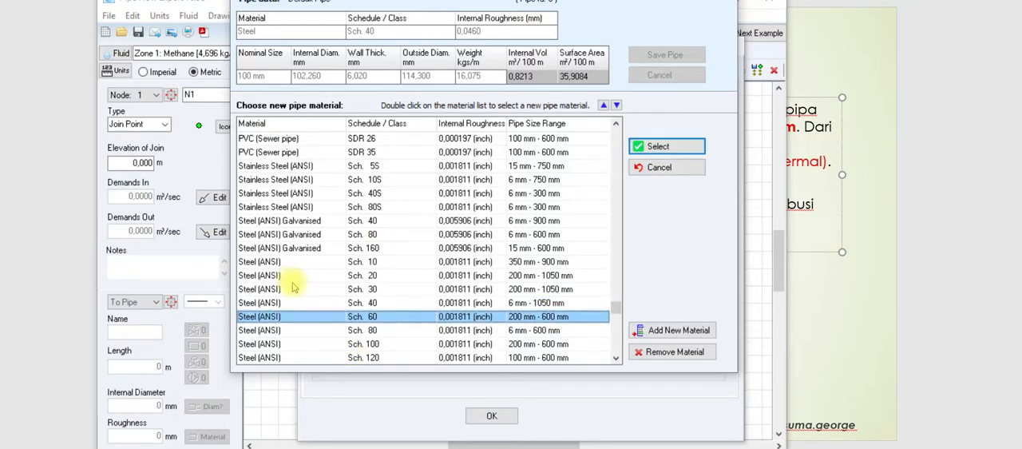
{"action": "left_click", "coordinate": [327, 194]}
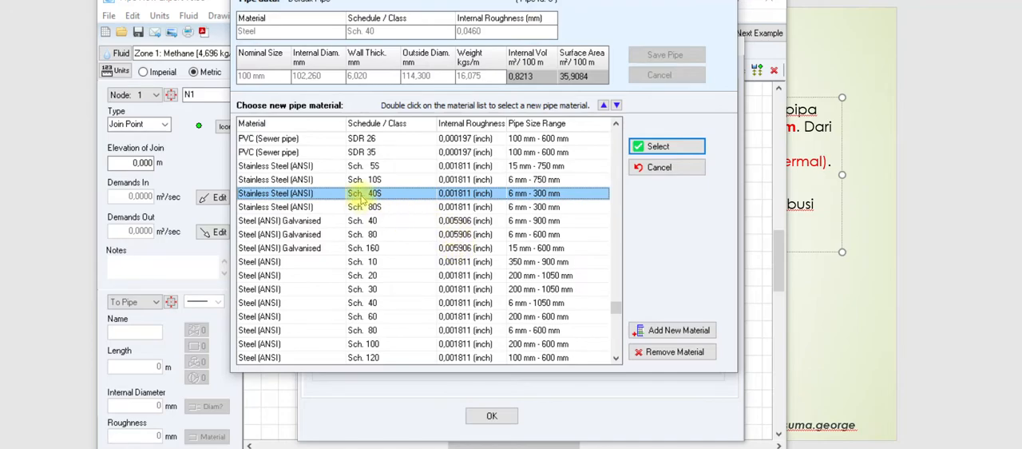
{"action": "double_click", "coordinate": [363, 194]}
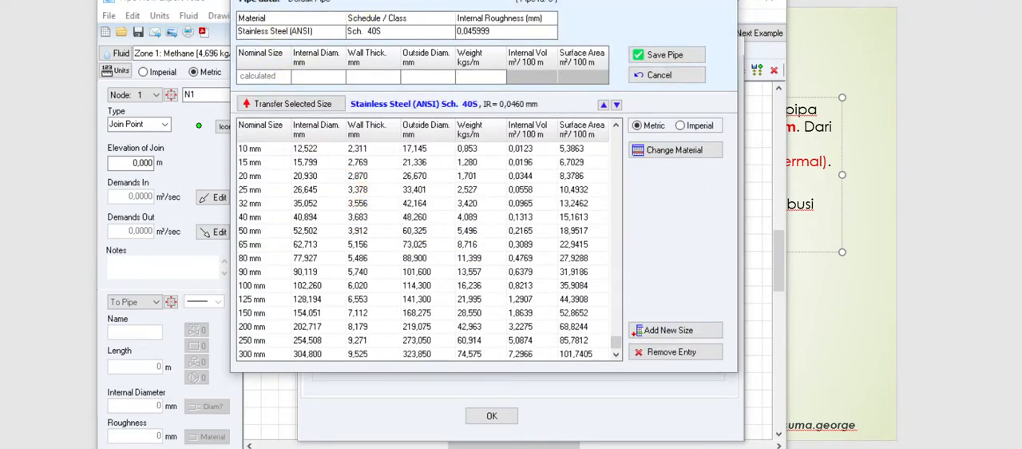
Step: Show the pipe sizes in imperial units, use the 1" nominal size for the default pipe and save it
{"action": "left_click_drag", "start_coordinate": [398, 0], "coordinate": [421, 34]}
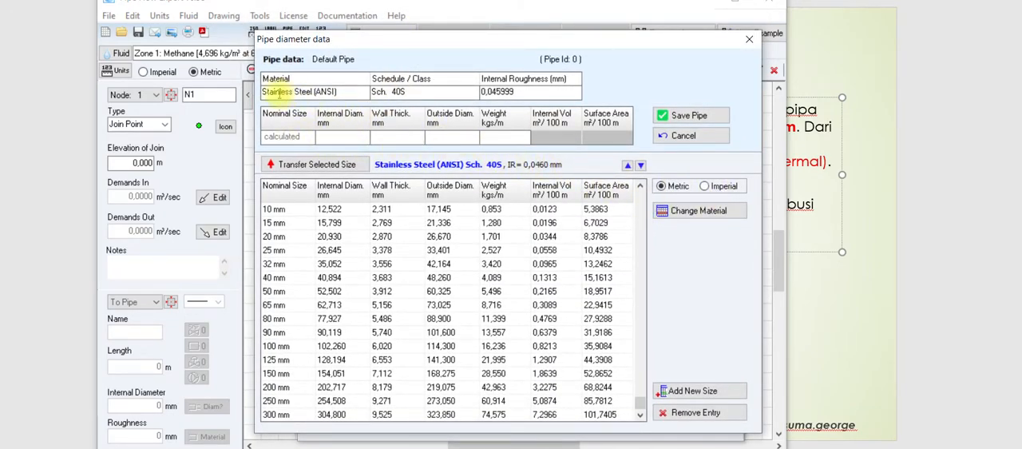
{"action": "left_click_drag", "start_coordinate": [266, 90], "coordinate": [352, 94]}
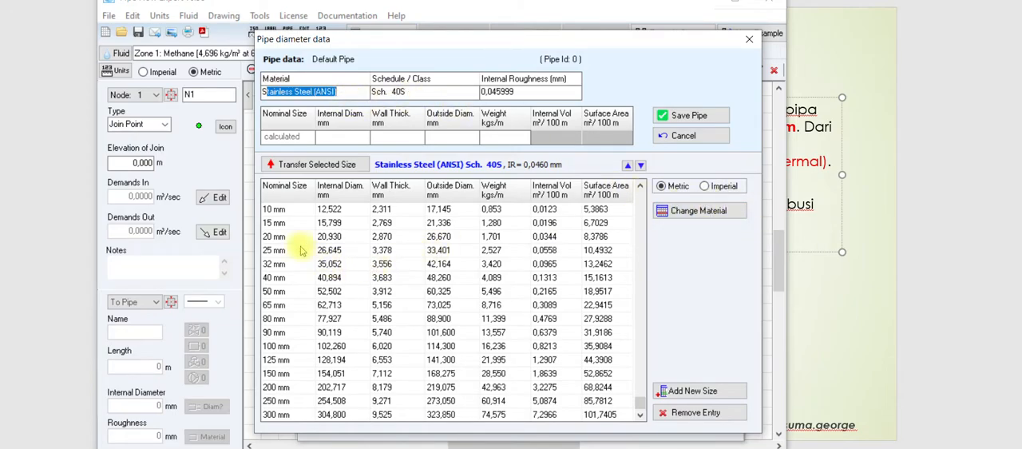
{"action": "left_click", "coordinate": [706, 186]}
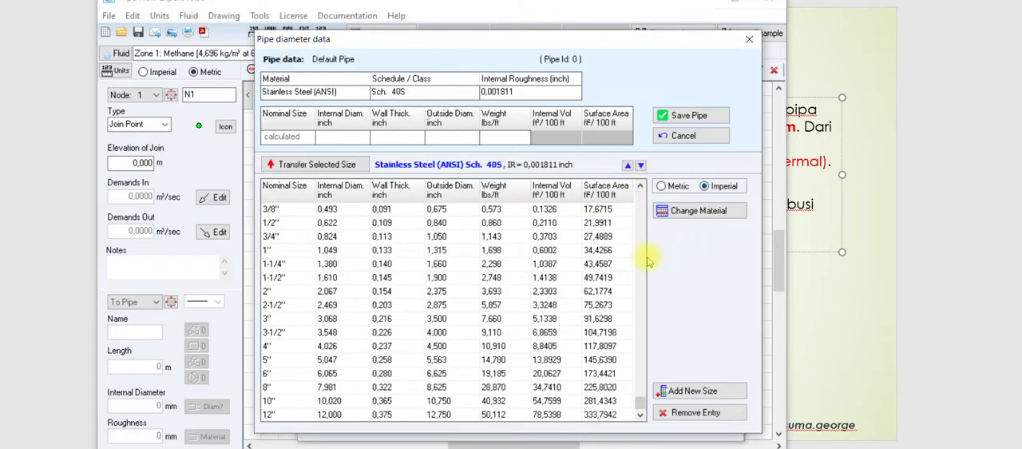
{"action": "left_click", "coordinate": [274, 251]}
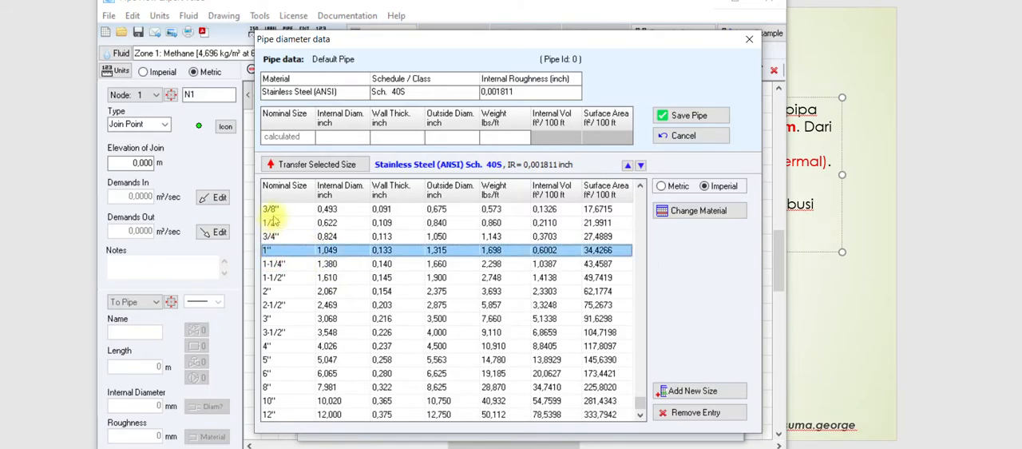
{"action": "left_click", "coordinate": [271, 209]}
{"action": "left_click", "coordinate": [665, 187]}
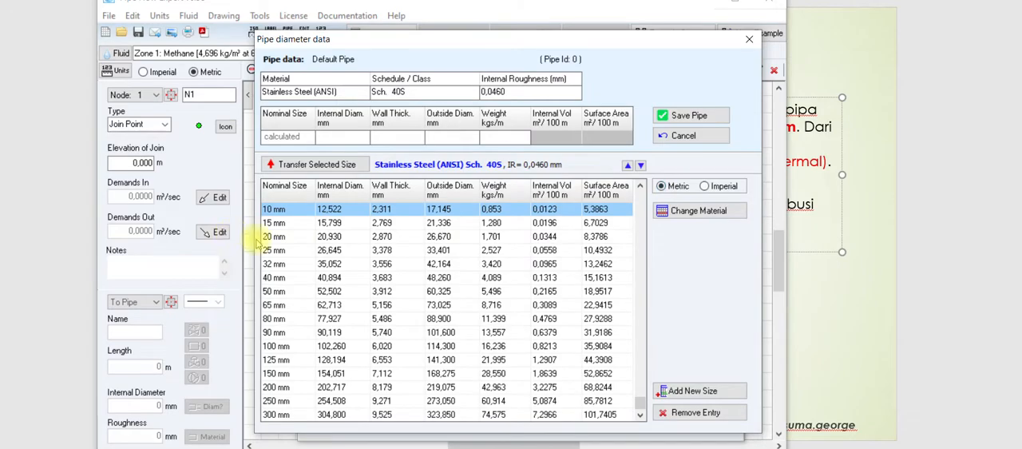
{"action": "left_click", "coordinate": [706, 186]}
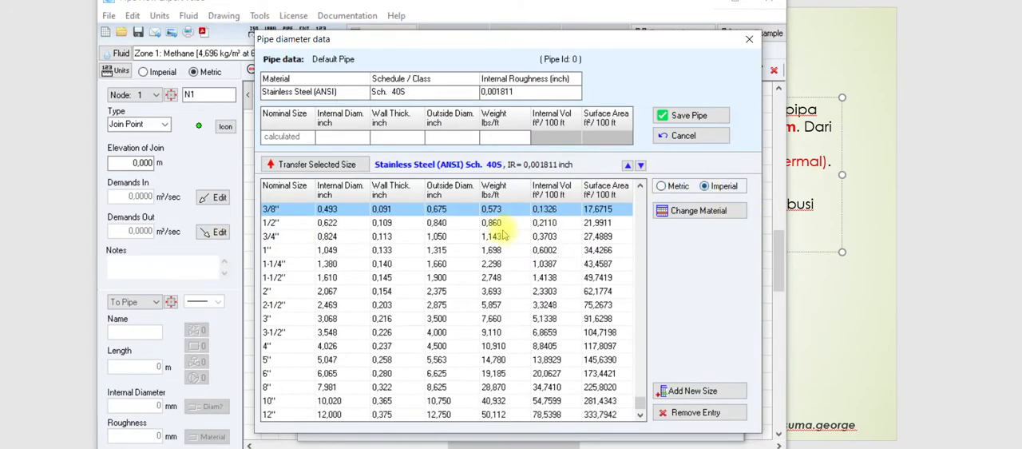
{"action": "left_click", "coordinate": [295, 252]}
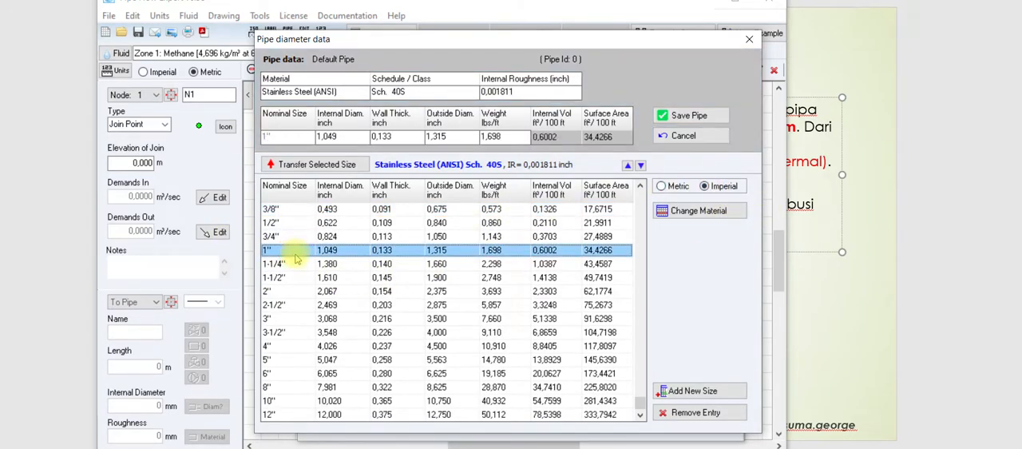
{"action": "double_click", "coordinate": [356, 253]}
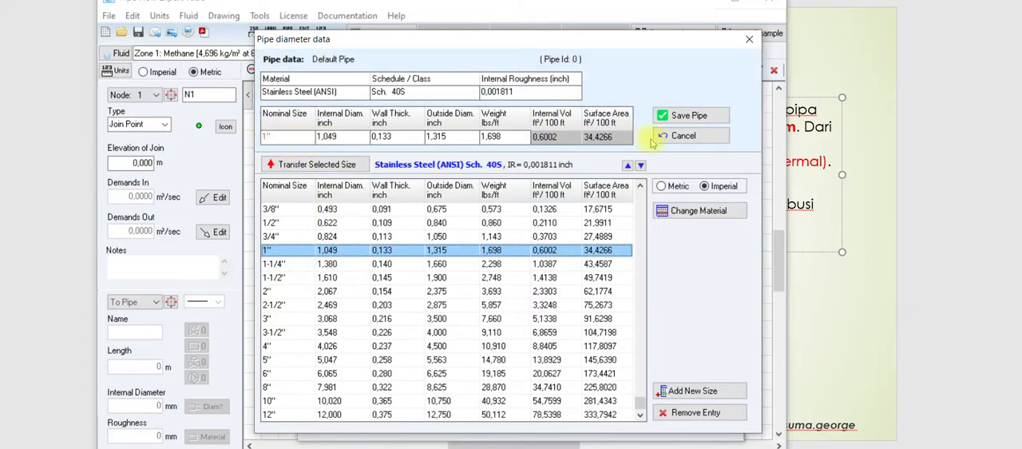
{"action": "left_click", "coordinate": [681, 116]}
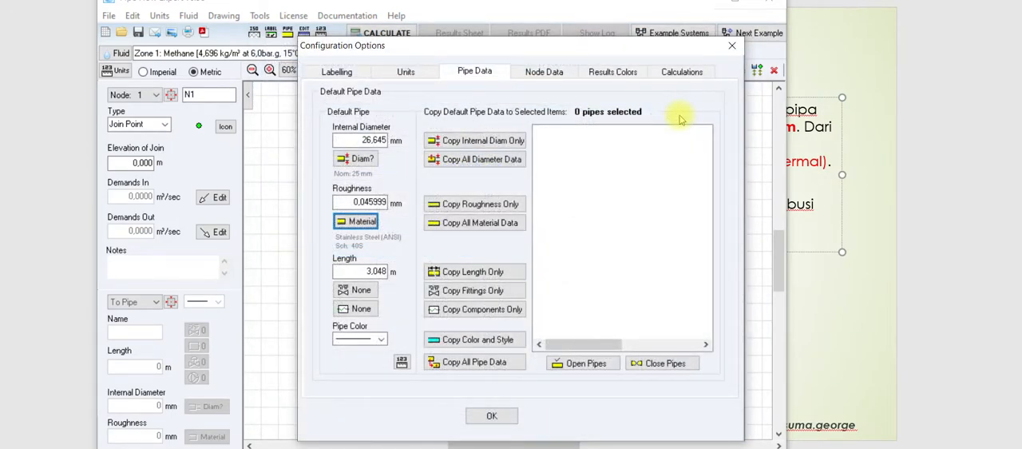
Step: Set the default pipe length to 250 m, accept the pipe data and end the pipe run at node N2
{"action": "double_click", "coordinate": [386, 272]}
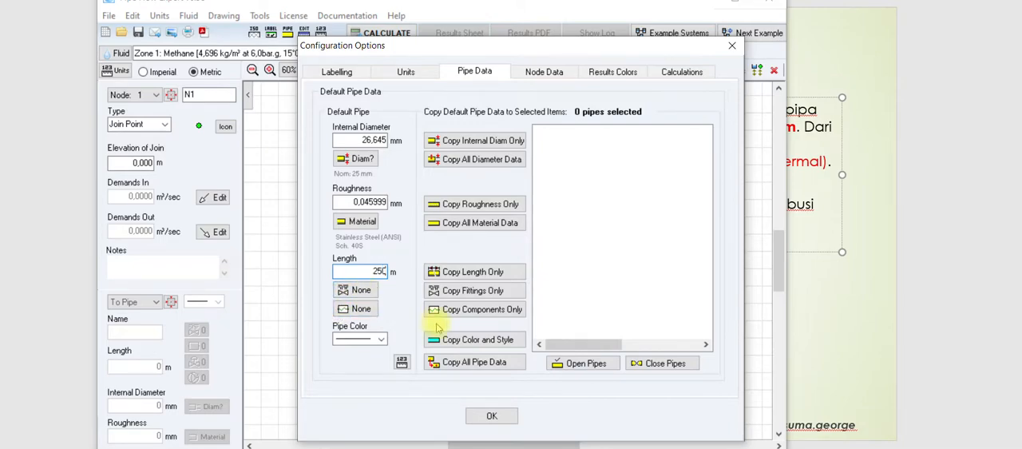
{"action": "left_click", "coordinate": [474, 416]}
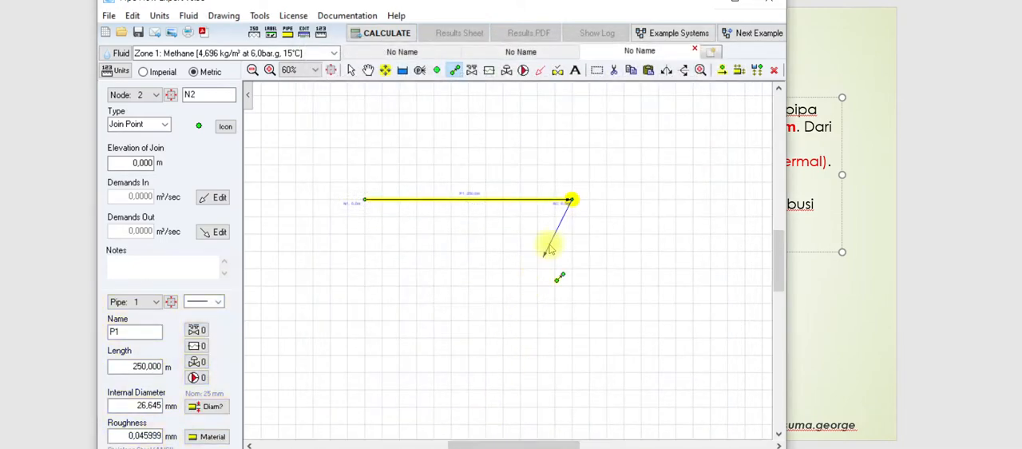
{"action": "left_click", "coordinate": [568, 199]}
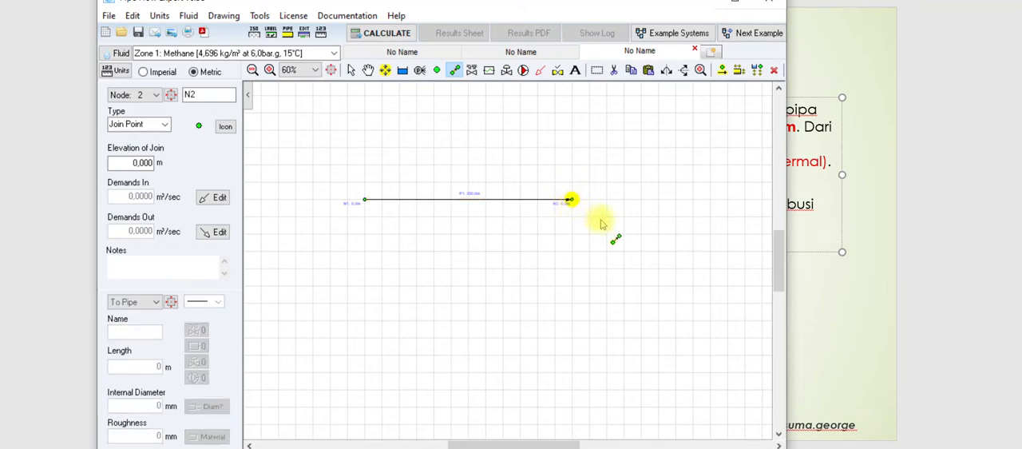
Step: Leave pipe drawing and select pipe P1 to review its length, internal diameter and roughness
{"action": "scroll", "coordinate": [557, 226], "scroll_direction": "up", "scroll_amount": 1}
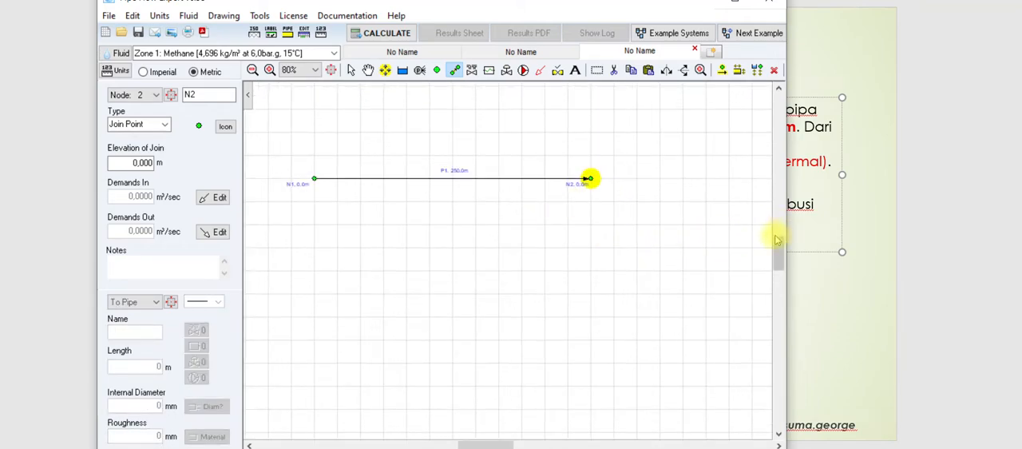
{"action": "mouse_move", "coordinate": [779, 256]}
{"action": "left_mouse_down"}
{"action": "mouse_move", "coordinate": [780, 229]}
{"action": "mouse_move", "coordinate": [780, 247]}
{"action": "left_mouse_up"}
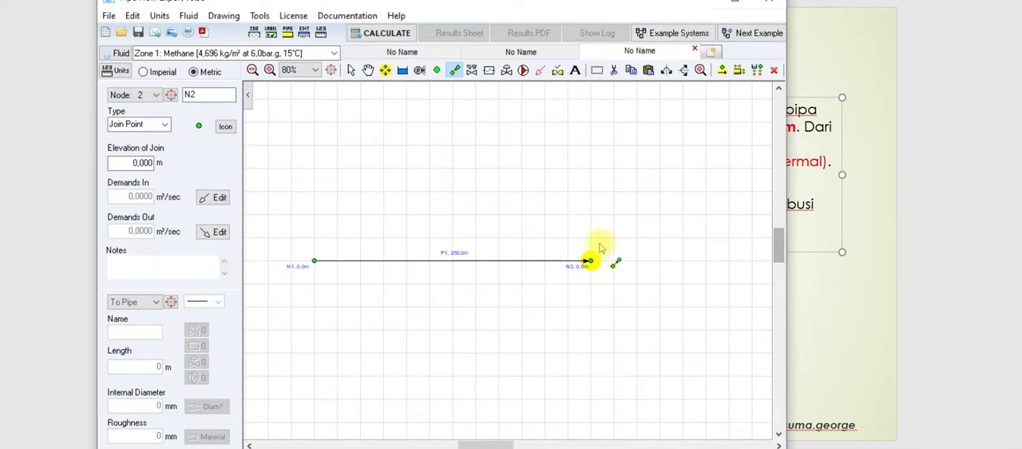
{"action": "scroll", "coordinate": [599, 249], "scroll_direction": "up", "scroll_amount": 1}
{"action": "mouse_move", "coordinate": [485, 442]}
{"action": "left_mouse_down"}
{"action": "mouse_move", "coordinate": [467, 442]}
{"action": "mouse_move", "coordinate": [484, 444]}
{"action": "left_mouse_up"}
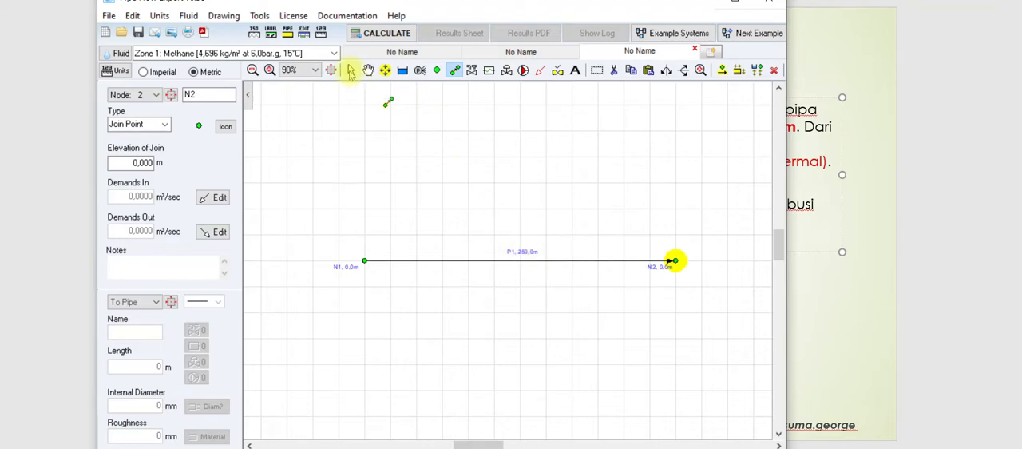
{"action": "left_click", "coordinate": [351, 70]}
{"action": "left_click", "coordinate": [533, 261]}
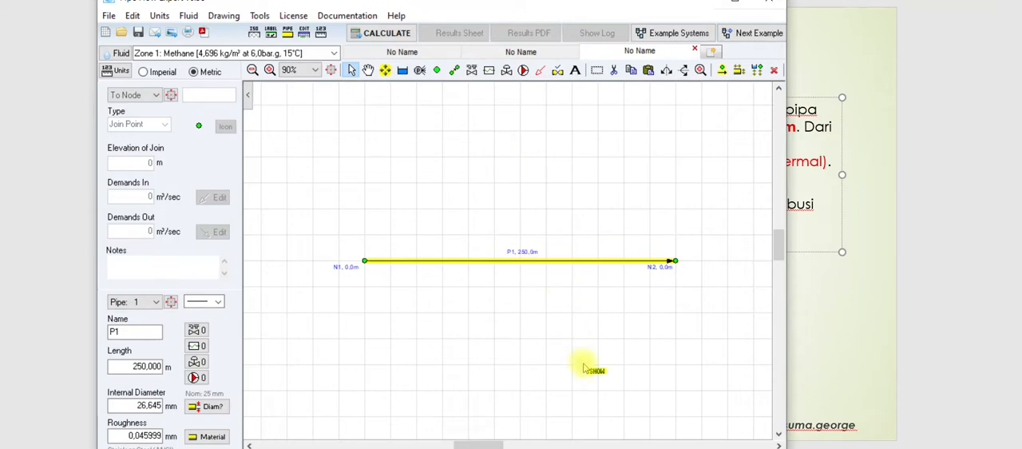
Step: Check the tank layout on the slide, then change end node N2 from a join point to a tank
{"action": "left_click", "coordinate": [822, 312]}
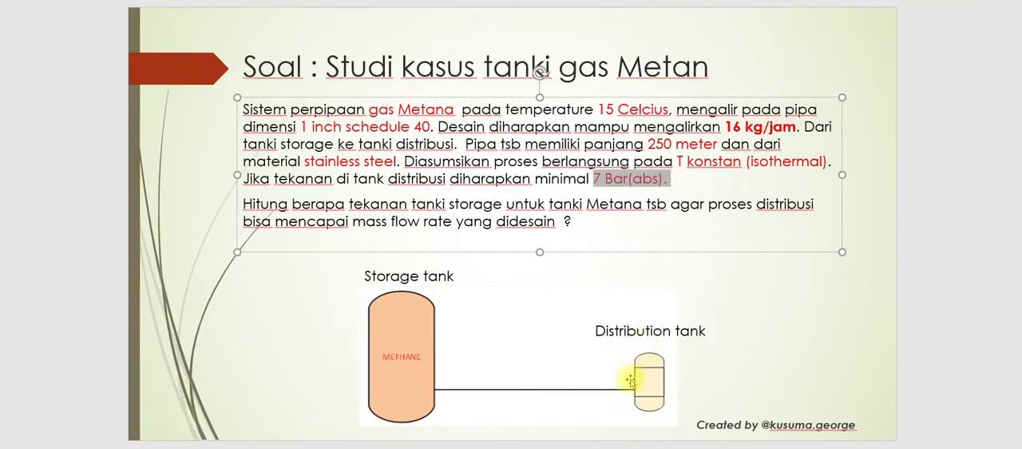
{"action": "key", "text": "alt+Tab"}
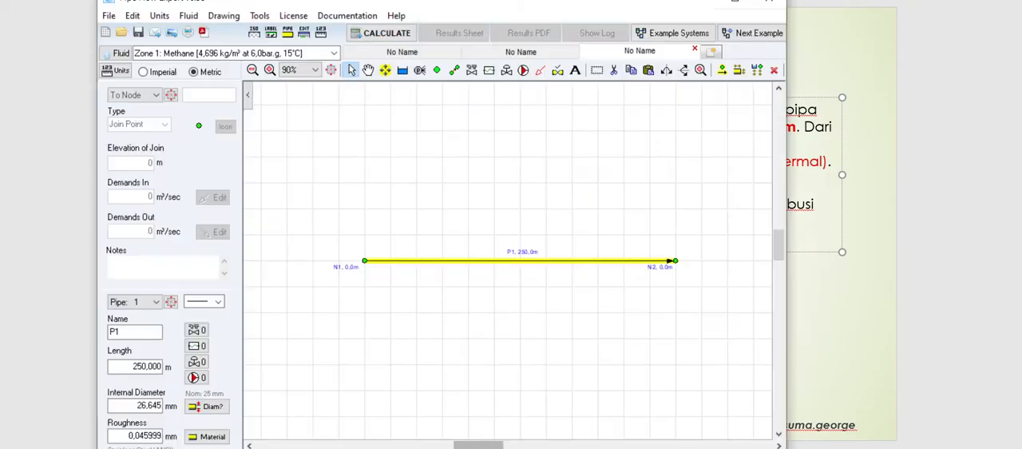
{"action": "left_click", "coordinate": [675, 262]}
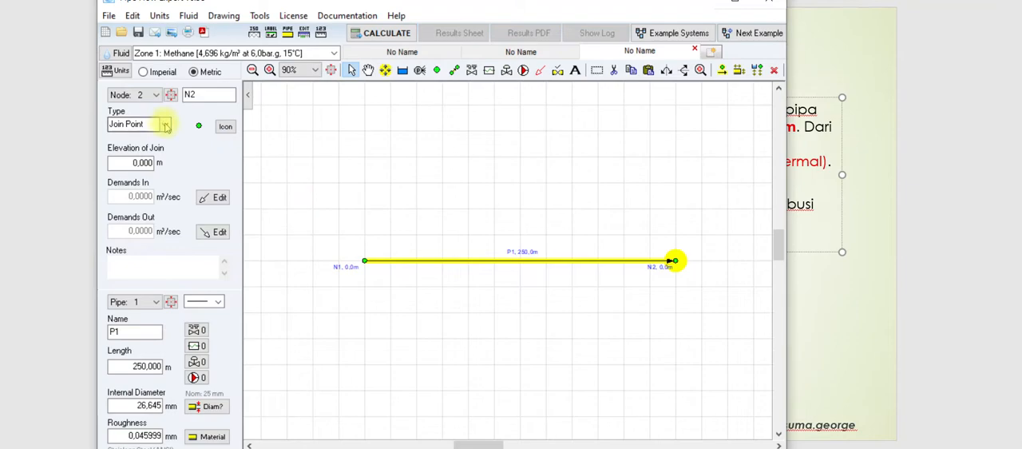
{"action": "left_click", "coordinate": [132, 124]}
{"action": "left_click", "coordinate": [139, 137]}
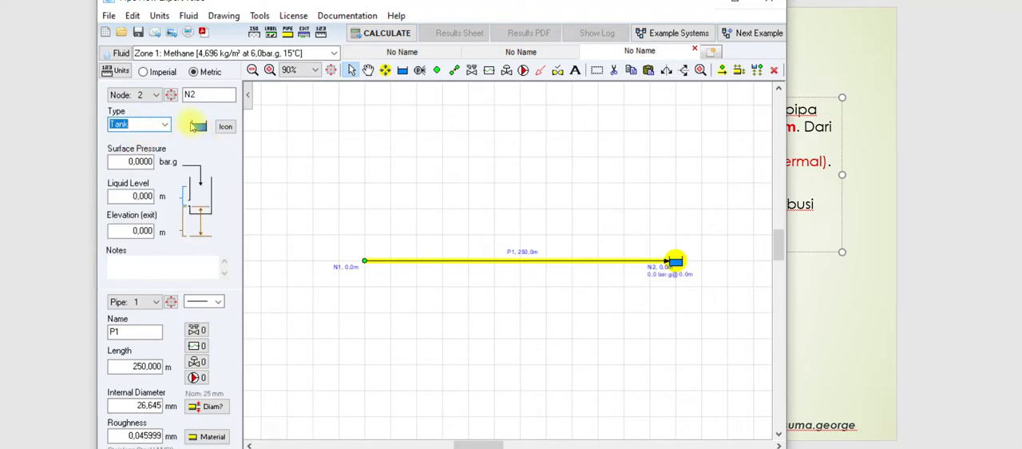
Step: Give tank N2 the round, half-filled tank symbol
{"action": "left_click", "coordinate": [225, 128]}
{"action": "left_click", "coordinate": [225, 128]}
{"action": "left_click", "coordinate": [224, 128]}
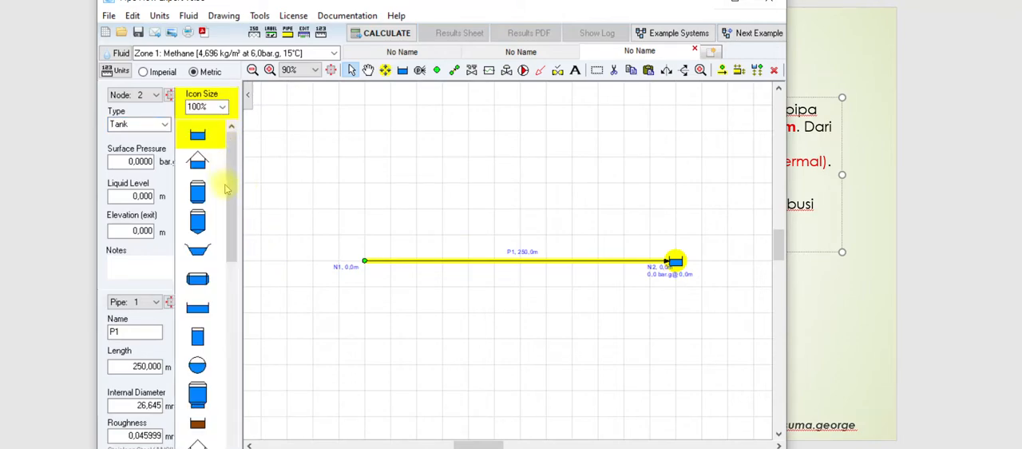
{"action": "left_click", "coordinate": [198, 364]}
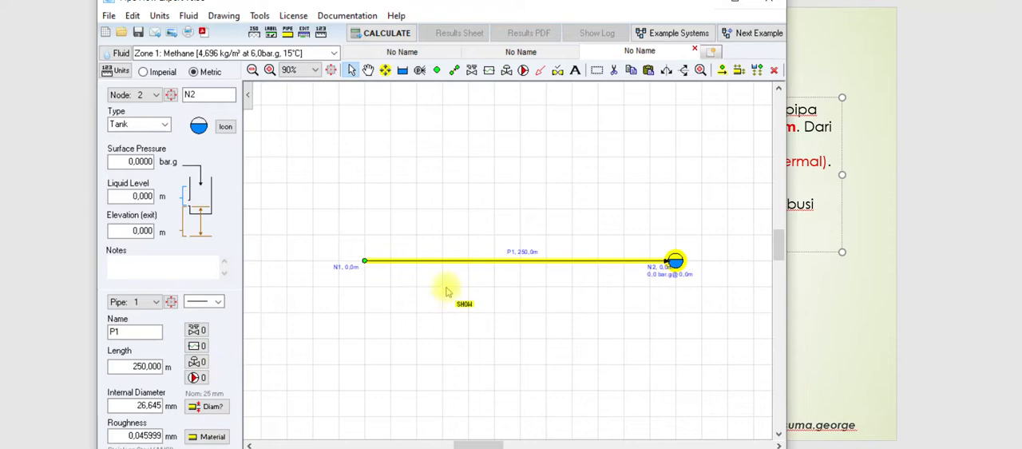
Step: Check the required distribution pressure on the slide, then set tank N2's surface pressure to 6 bar.g and deselect it
{"action": "left_click", "coordinate": [117, 161]}
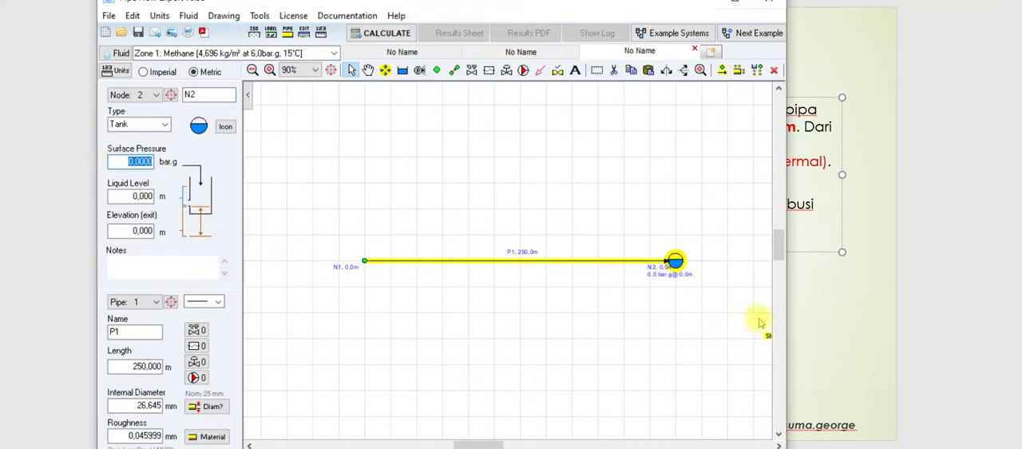
{"action": "left_click", "coordinate": [830, 307]}
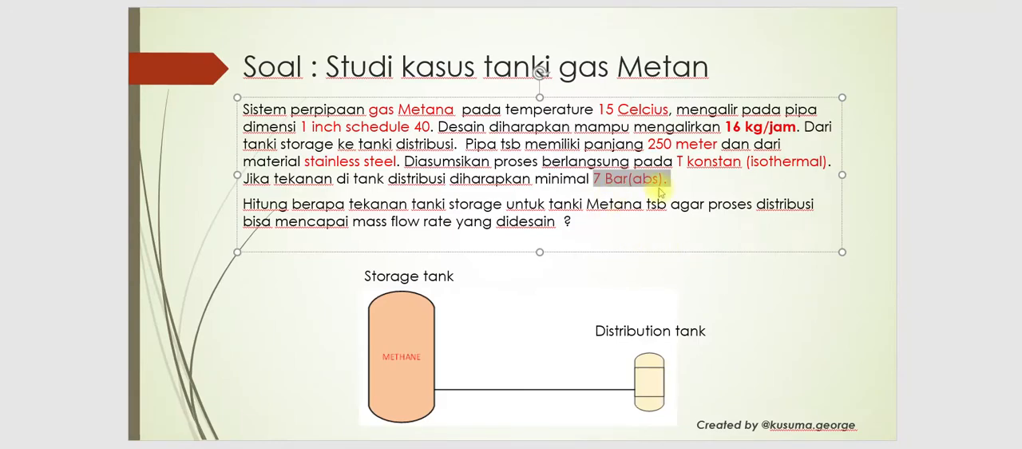
{"action": "key", "text": "alt+Tab"}
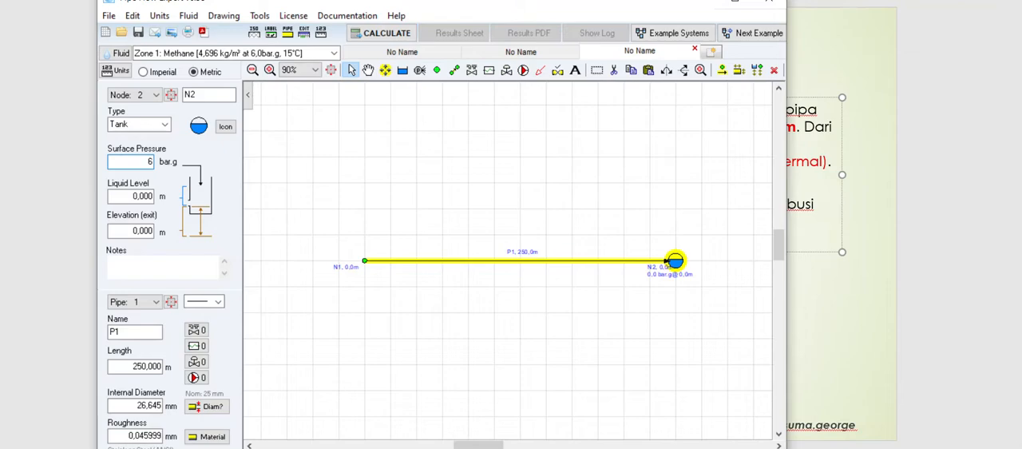
{"action": "key", "text": "Return"}
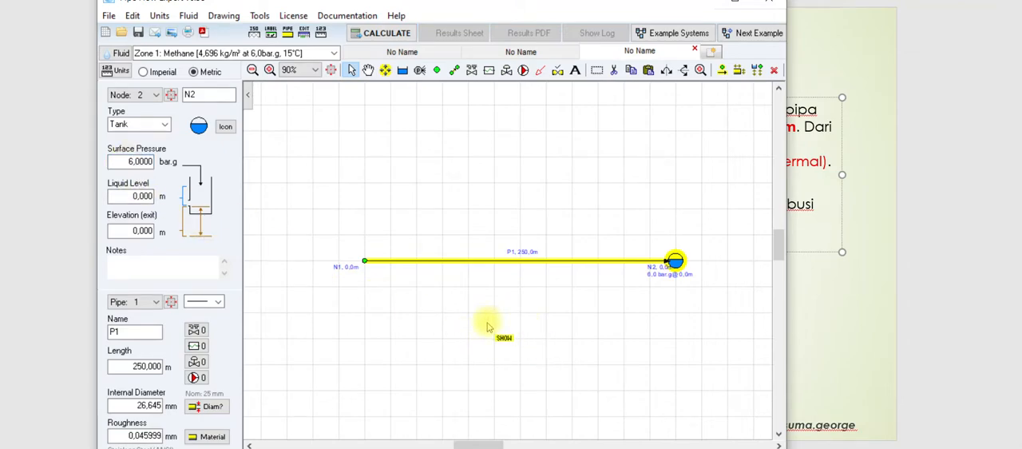
{"action": "left_click", "coordinate": [351, 72]}
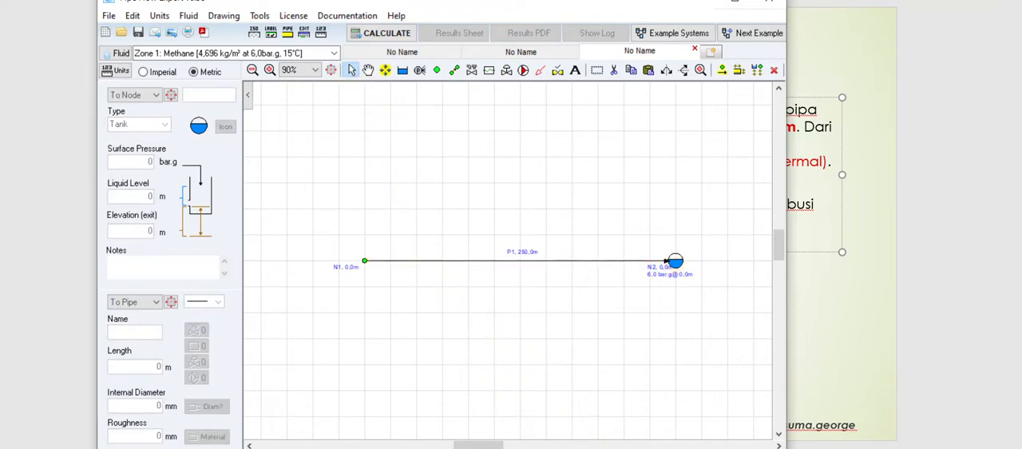
Step: Check the design mass flow on the slide, then set the inflow demand at node N1 to 16 kg/hour
{"action": "key", "text": "alt+Tab"}
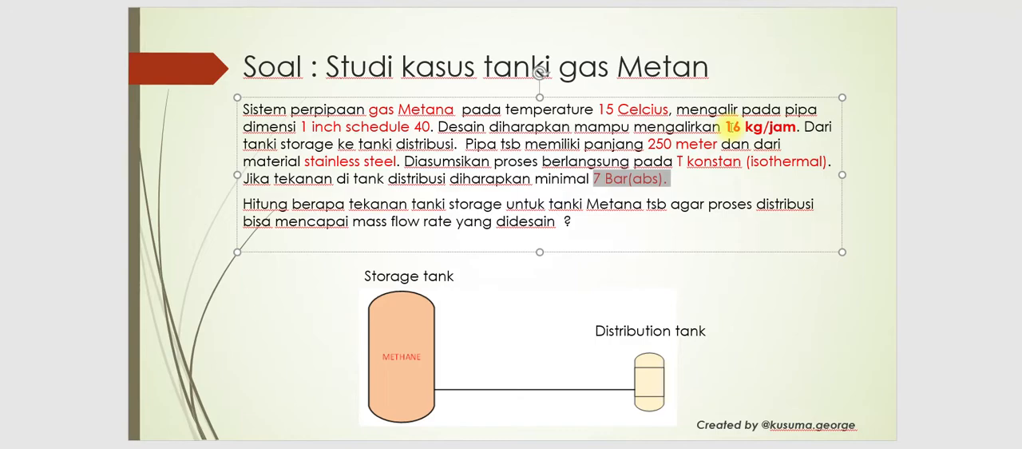
{"action": "left_click_drag", "start_coordinate": [742, 127], "coordinate": [634, 127]}
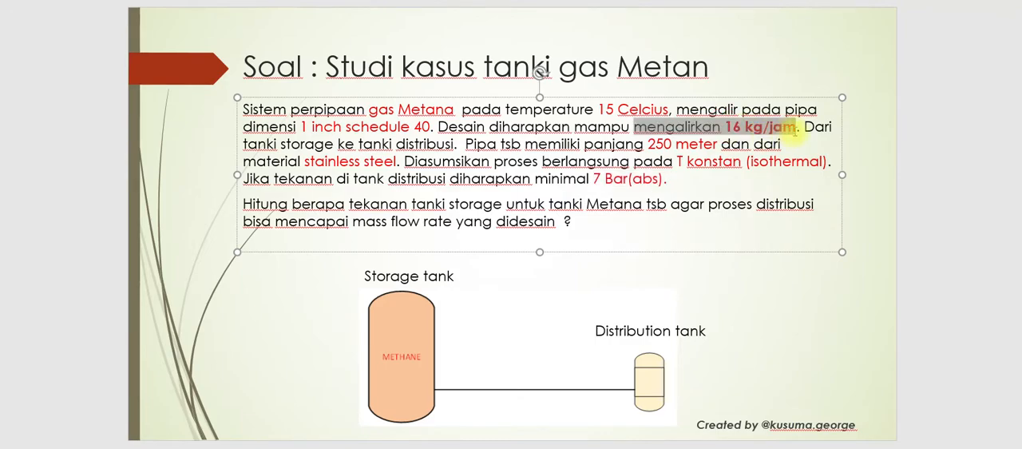
{"action": "left_click", "coordinate": [763, 128]}
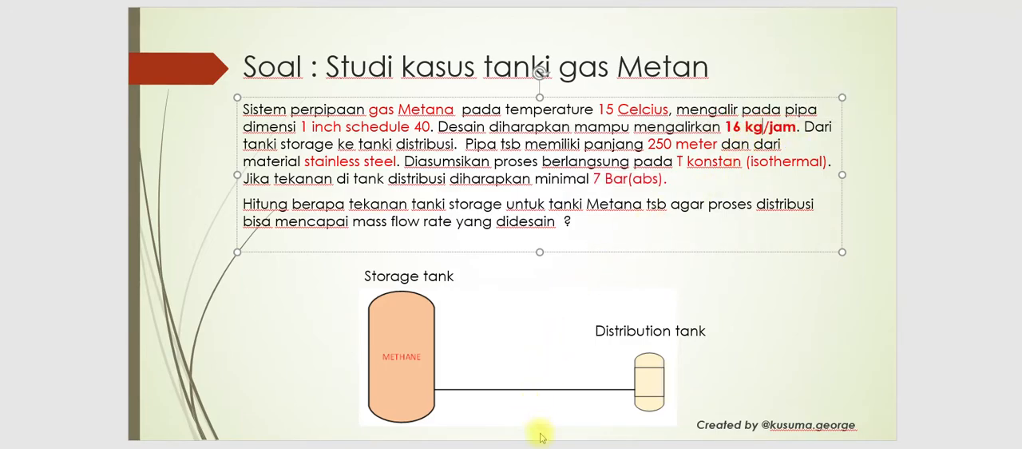
{"action": "key", "text": "alt+Tab"}
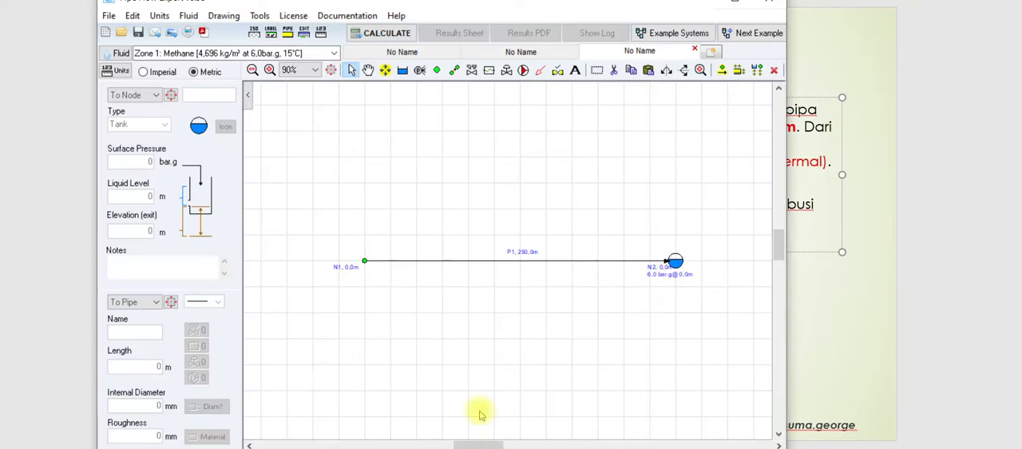
{"action": "left_click", "coordinate": [364, 262]}
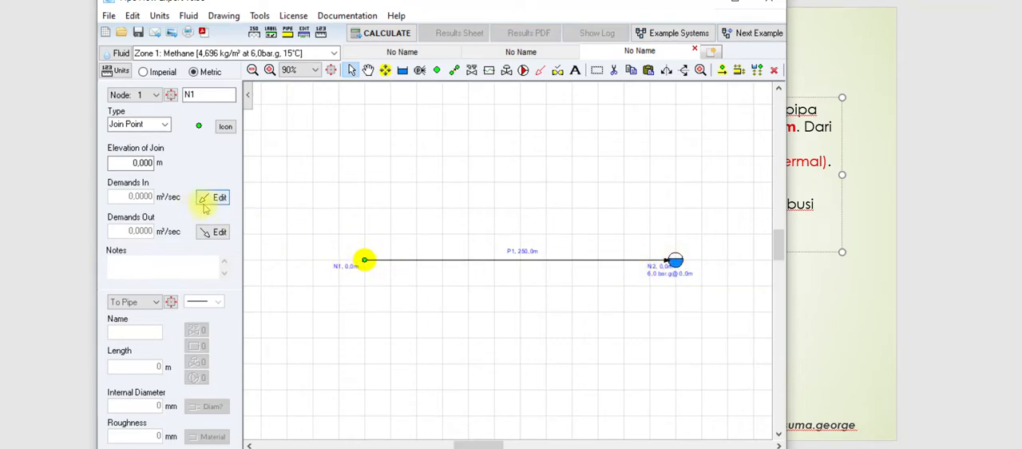
{"action": "left_click", "coordinate": [211, 198]}
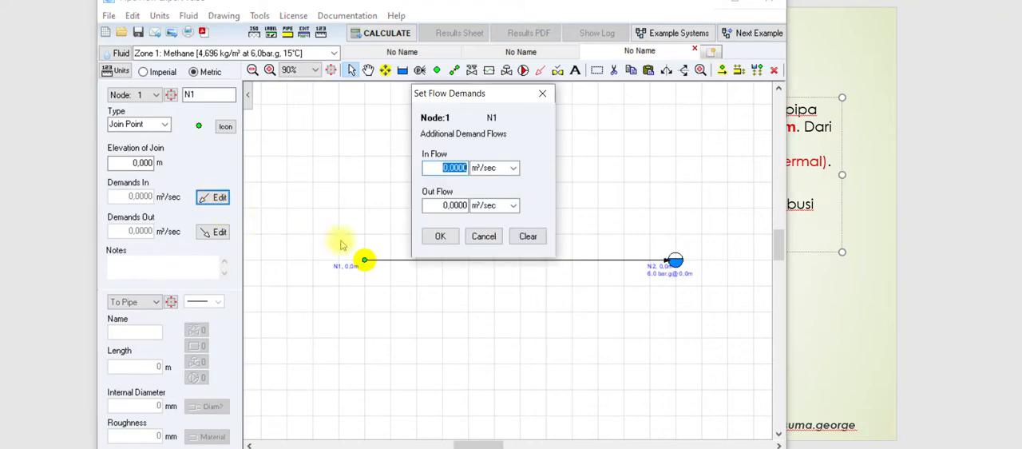
{"action": "left_click", "coordinate": [513, 169]}
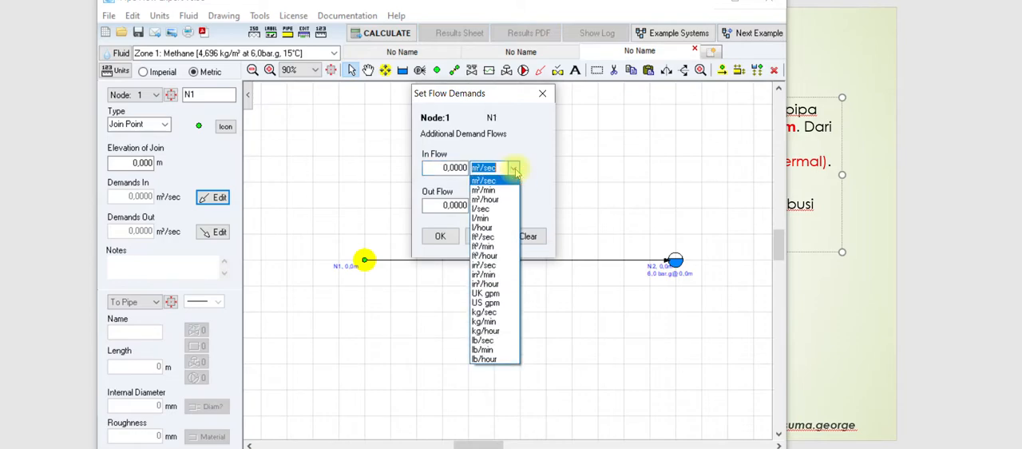
{"action": "left_click", "coordinate": [494, 332]}
{"action": "double_click", "coordinate": [433, 167]}
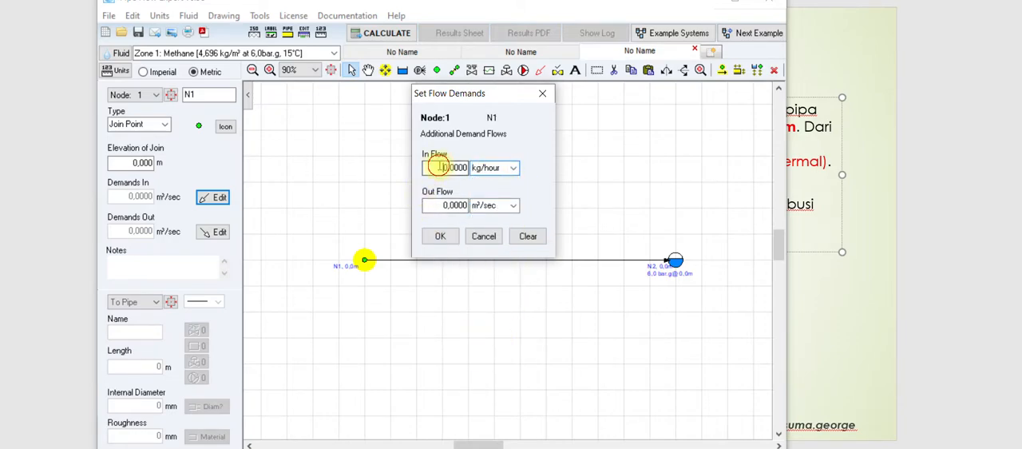
{"action": "type", "text": "16"}
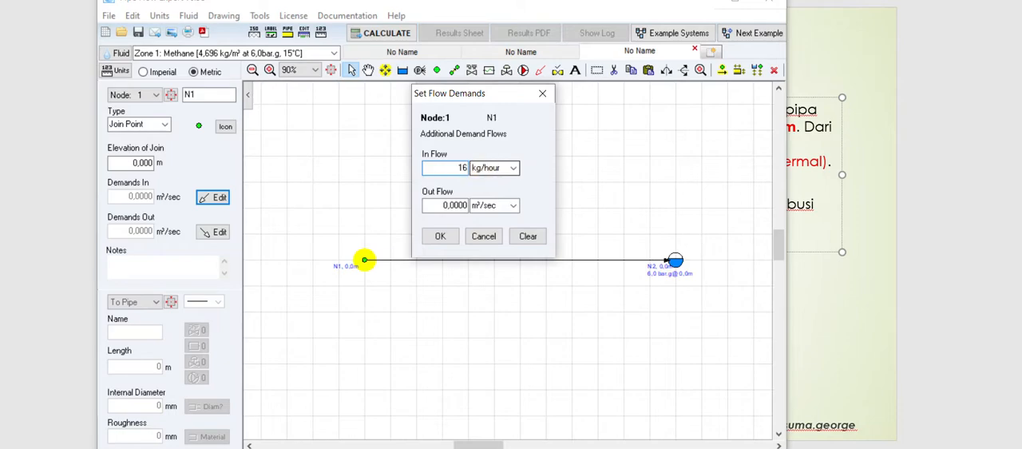
{"action": "left_click", "coordinate": [439, 236]}
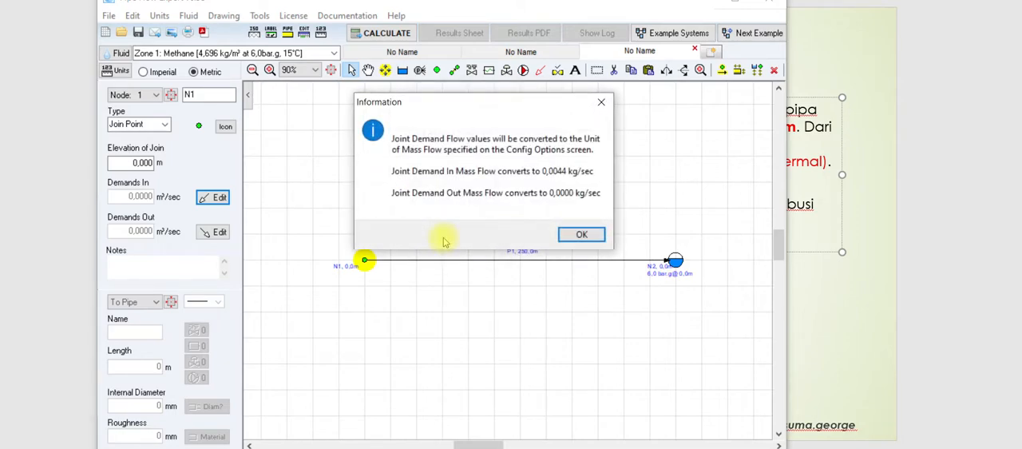
{"action": "left_click", "coordinate": [585, 235]}
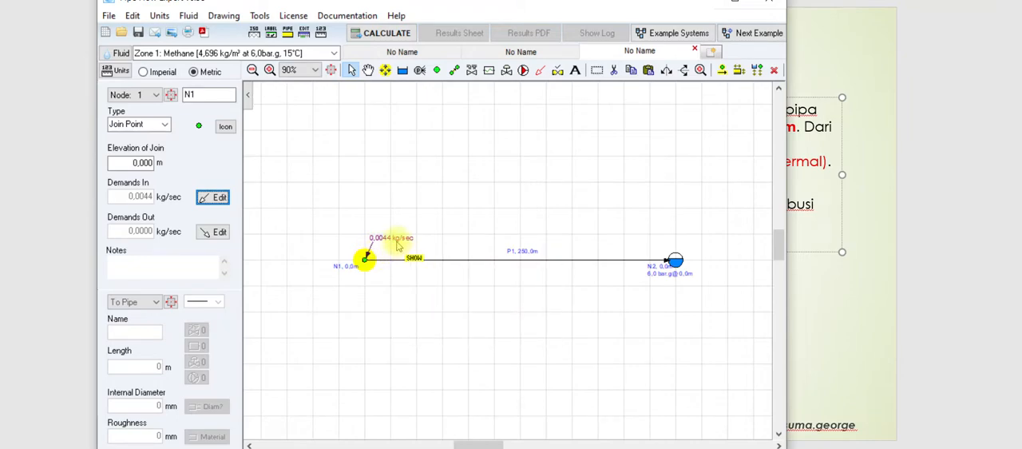
Step: Change the mass flow unit to kgs/hour in the unit settings
{"action": "left_click", "coordinate": [159, 15]}
{"action": "left_click", "coordinate": [185, 68]}
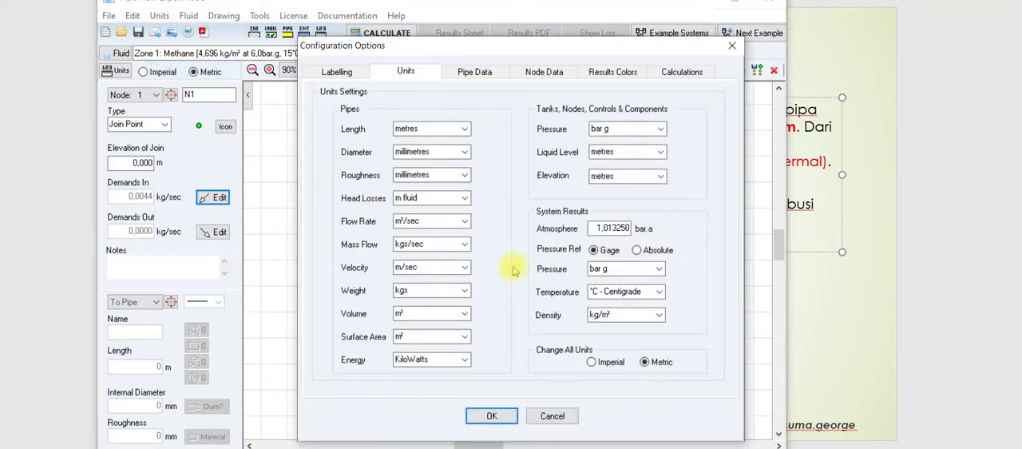
{"action": "left_click", "coordinate": [465, 243]}
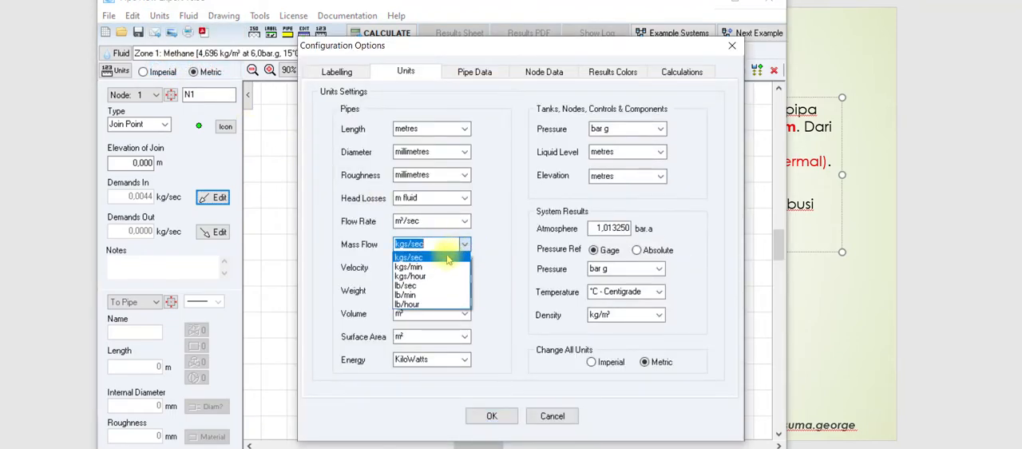
{"action": "left_click", "coordinate": [434, 277]}
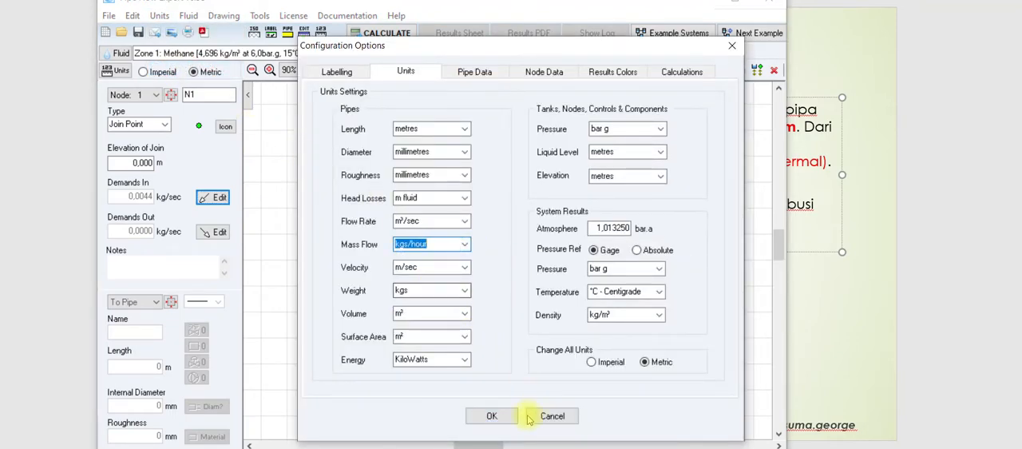
{"action": "left_click", "coordinate": [492, 415]}
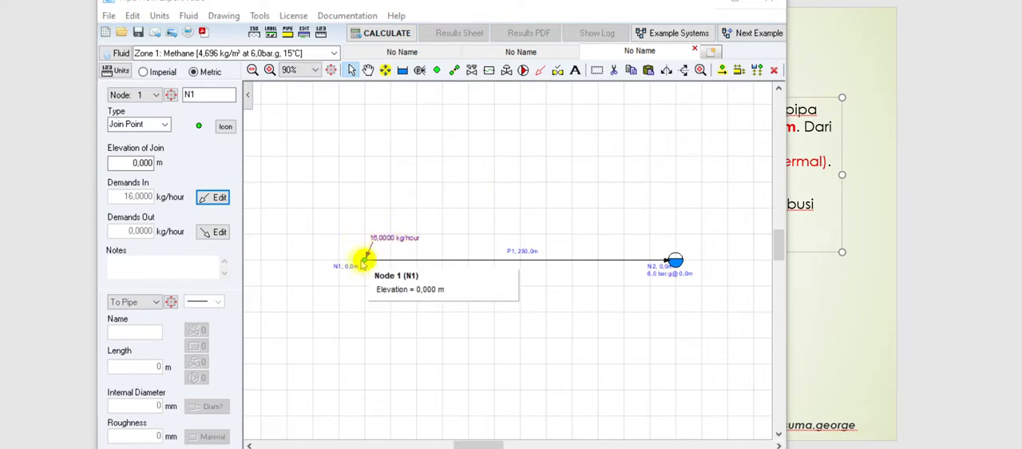
Step: Compare the storage and distribution tanks on the slide with nodes N1 and N2 in the pipe model
{"action": "left_click", "coordinate": [833, 353]}
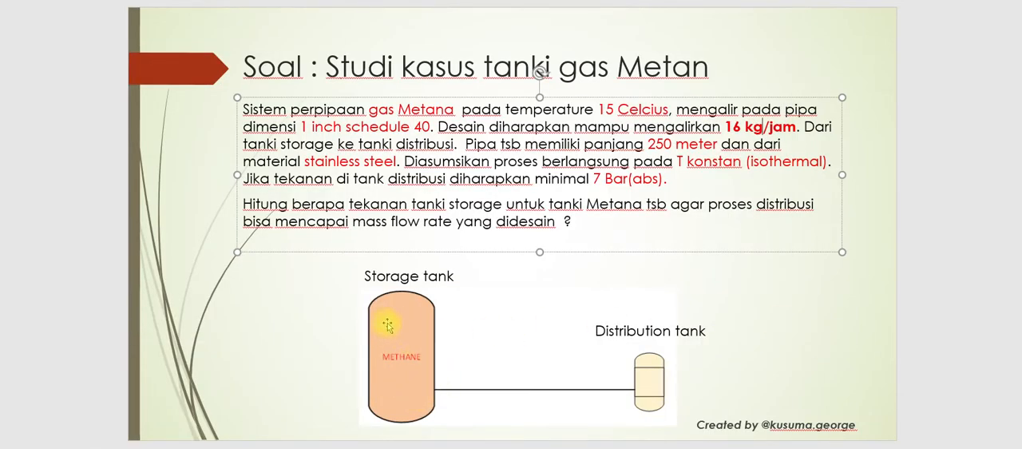
{"action": "key", "text": "alt+Tab"}
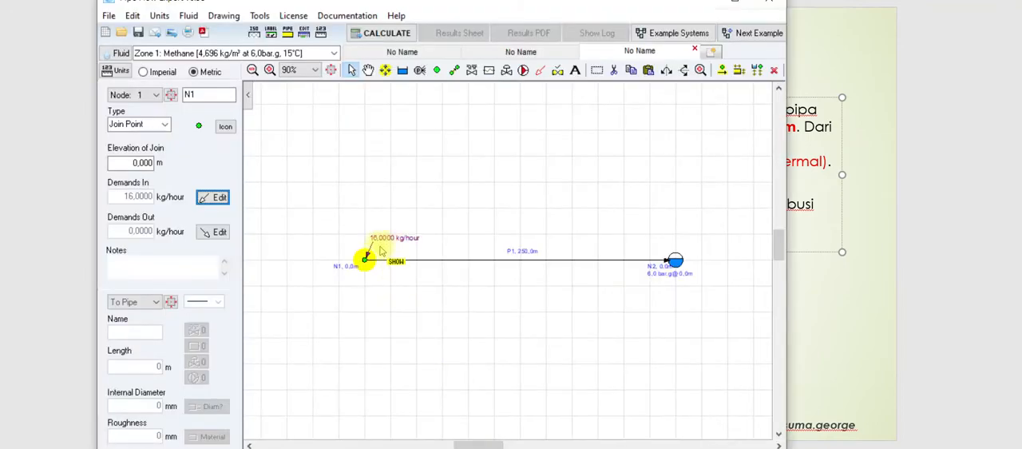
{"action": "left_click", "coordinate": [675, 262]}
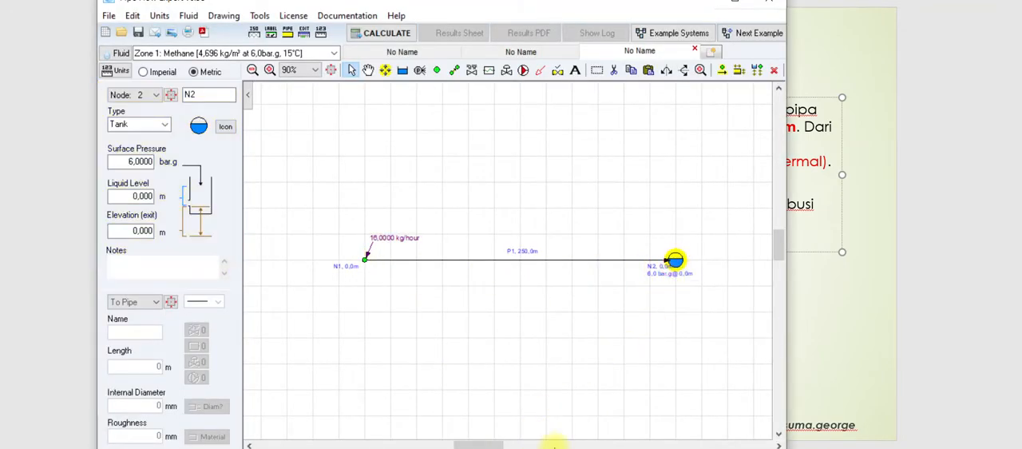
{"action": "left_click", "coordinate": [841, 283]}
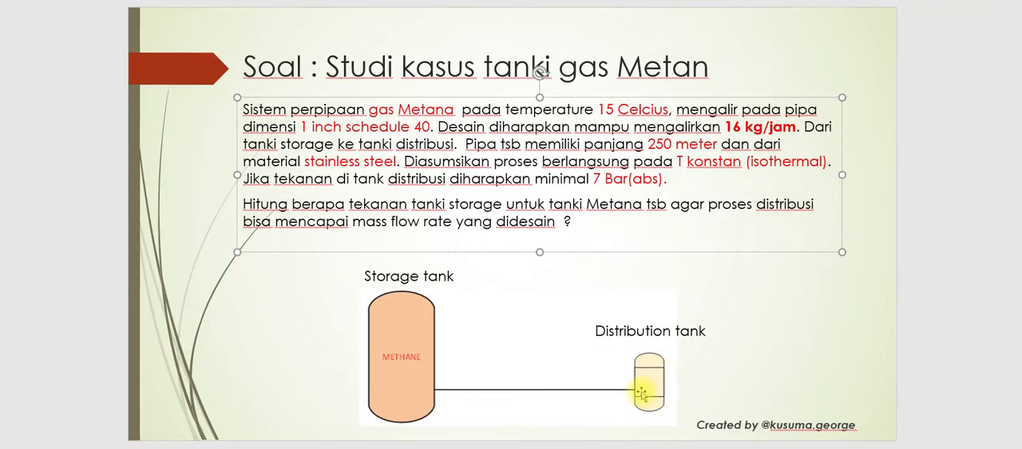
{"action": "key", "text": "alt+Tab"}
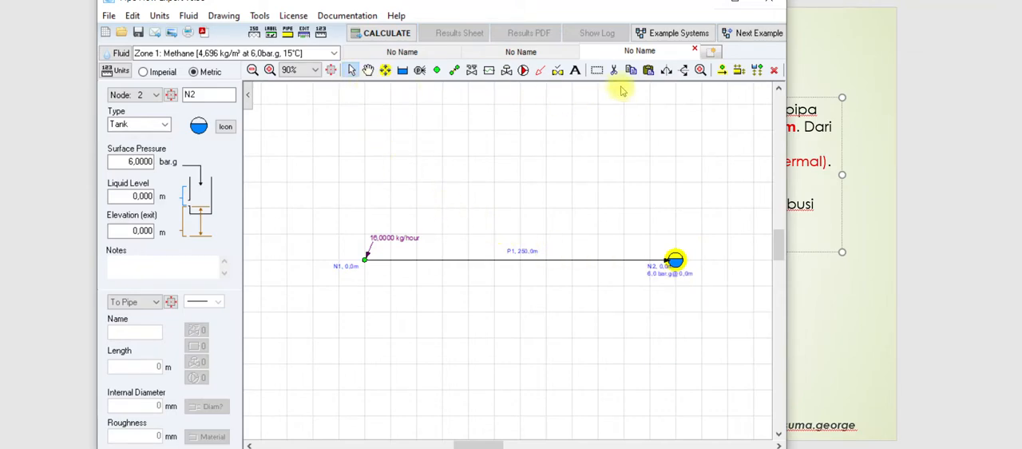
Step: Calculate the network, show the results drawing and examine the results for pipe P1 and nodes N1 and N2
{"action": "left_click", "coordinate": [387, 33]}
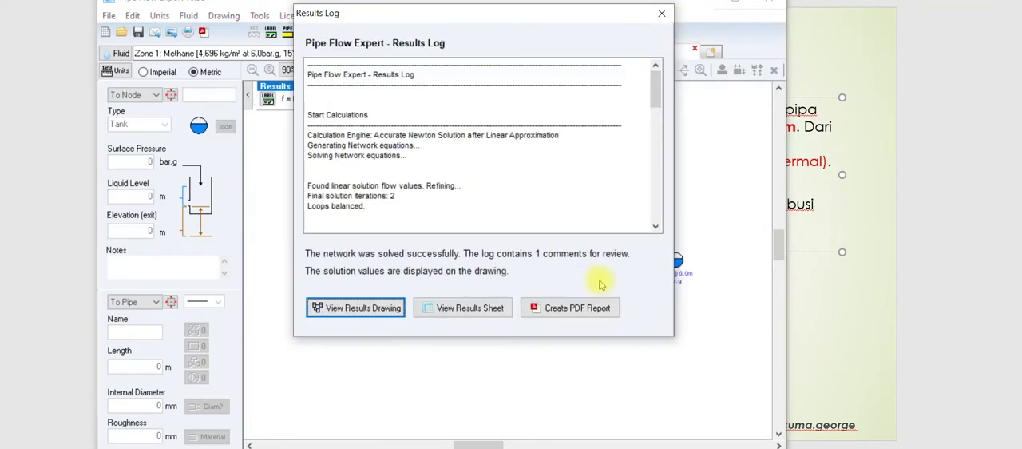
{"action": "mouse_move", "coordinate": [463, 15]}
{"action": "left_mouse_down"}
{"action": "mouse_move", "coordinate": [550, 112]}
{"action": "mouse_move", "coordinate": [591, 93]}
{"action": "mouse_move", "coordinate": [260, 64]}
{"action": "mouse_move", "coordinate": [407, 91]}
{"action": "mouse_move", "coordinate": [882, 86]}
{"action": "mouse_move", "coordinate": [852, 102]}
{"action": "mouse_move", "coordinate": [863, 95]}
{"action": "mouse_move", "coordinate": [853, 69]}
{"action": "mouse_move", "coordinate": [868, 75]}
{"action": "left_mouse_up"}
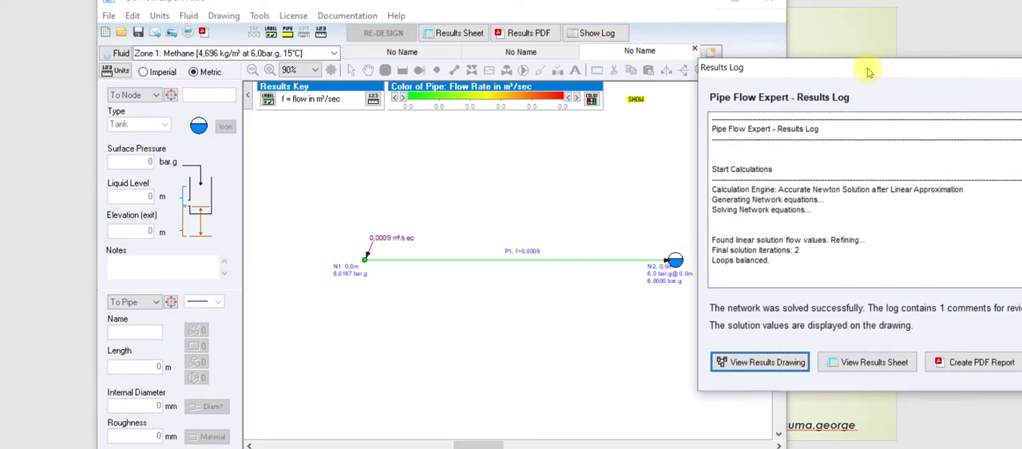
{"action": "left_click", "coordinate": [765, 363]}
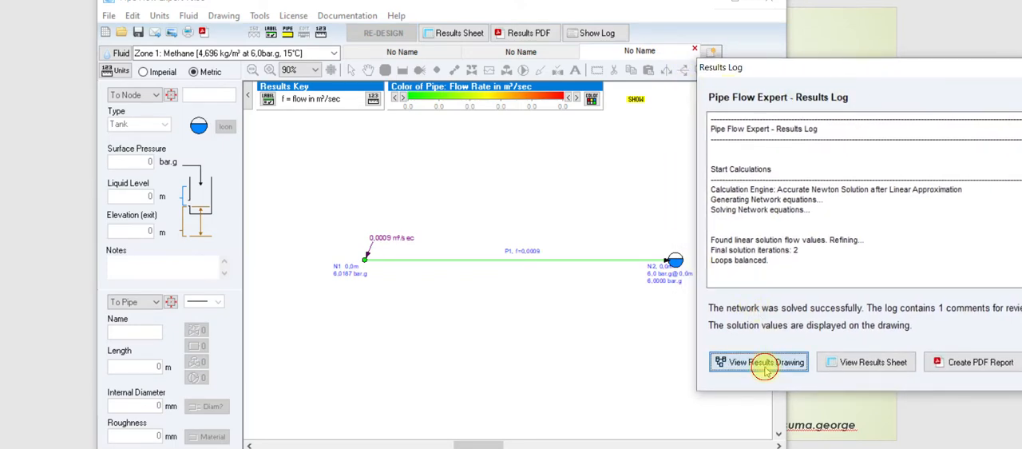
{"action": "mouse_move", "coordinate": [467, 266]}
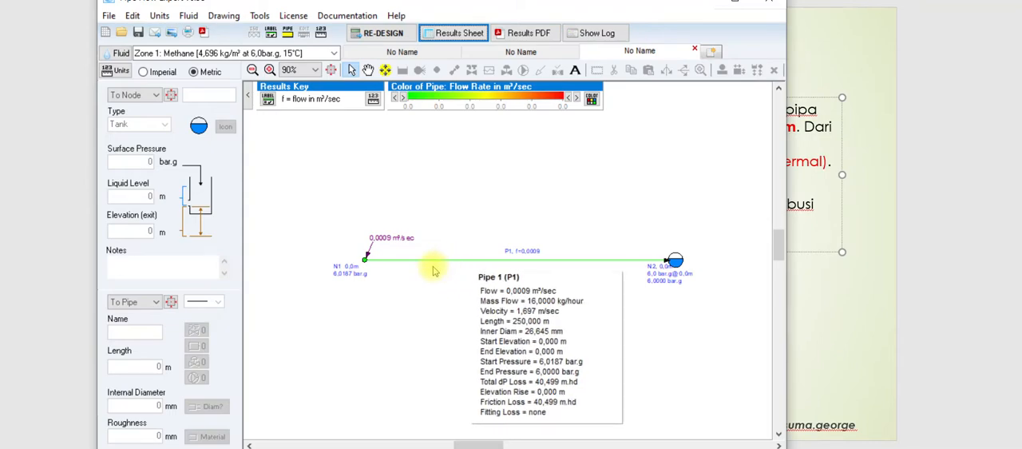
{"action": "mouse_move", "coordinate": [365, 263]}
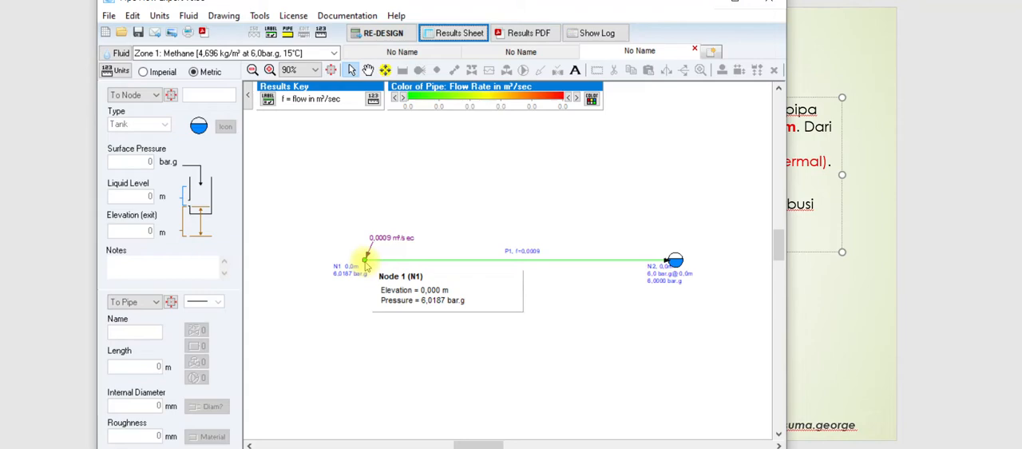
{"action": "mouse_move", "coordinate": [673, 271]}
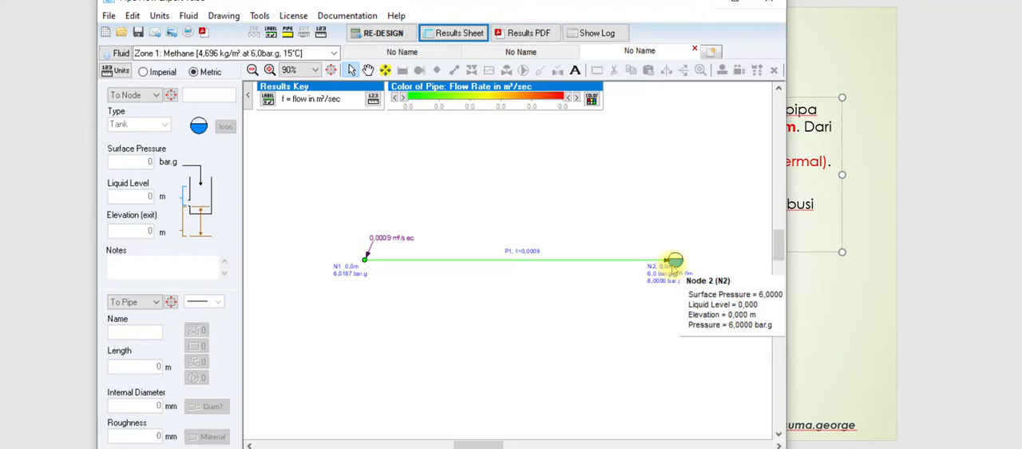
{"action": "mouse_move", "coordinate": [575, 261]}
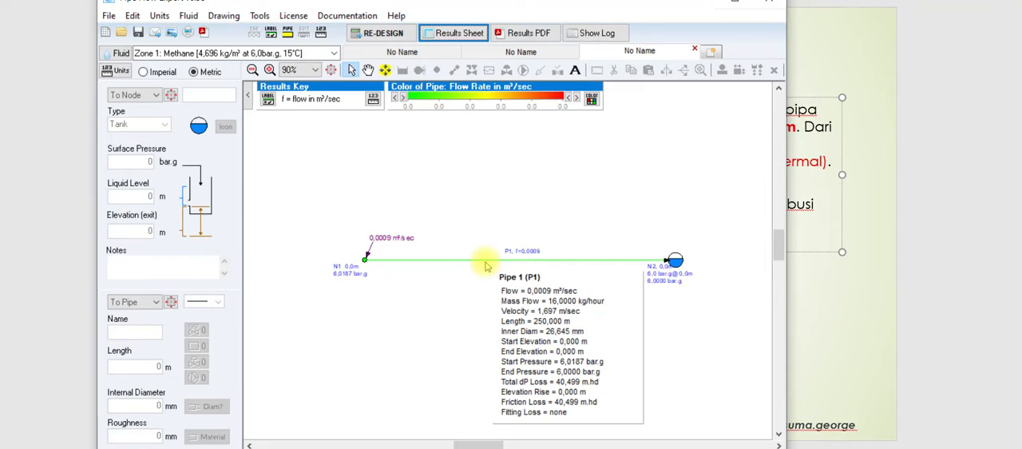
Step: Change the head losses unit for pipes to kPa in the unit settings
{"action": "left_click", "coordinate": [159, 16]}
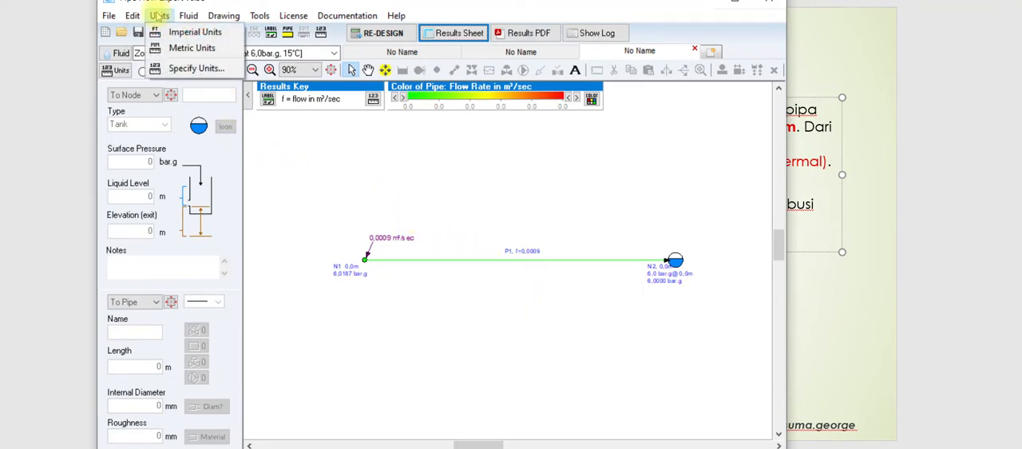
{"action": "left_click", "coordinate": [182, 68]}
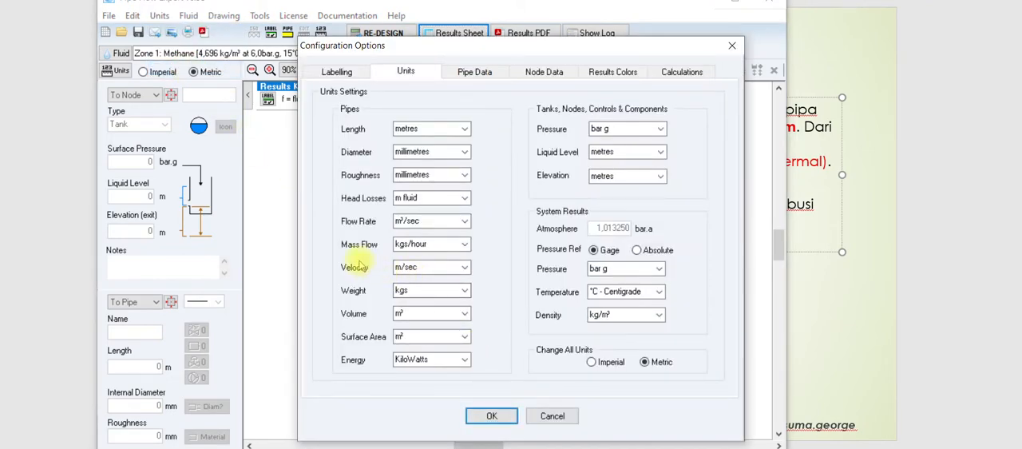
{"action": "left_click", "coordinate": [463, 202]}
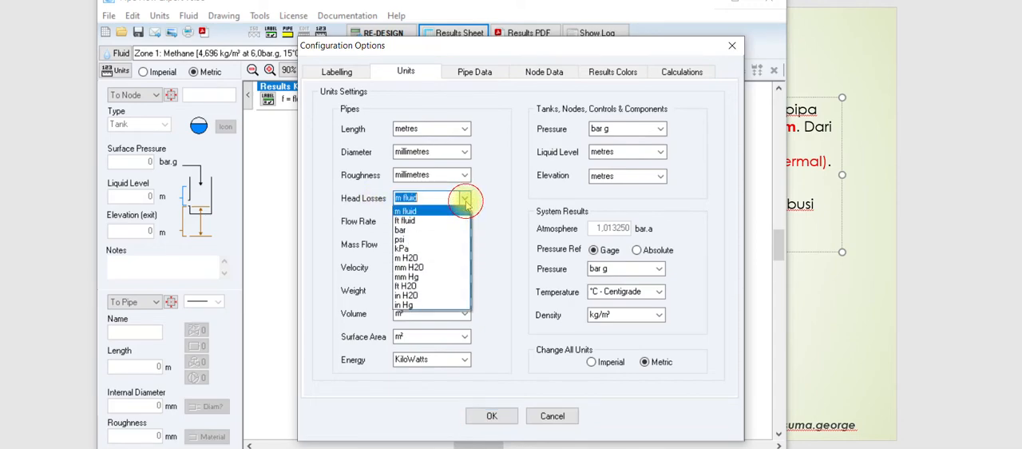
{"action": "left_click", "coordinate": [425, 249]}
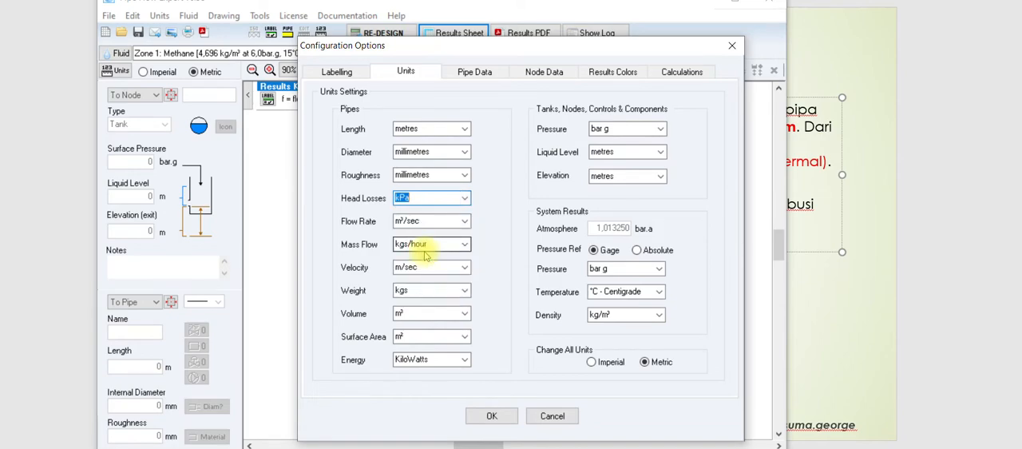
{"action": "left_click", "coordinate": [491, 415]}
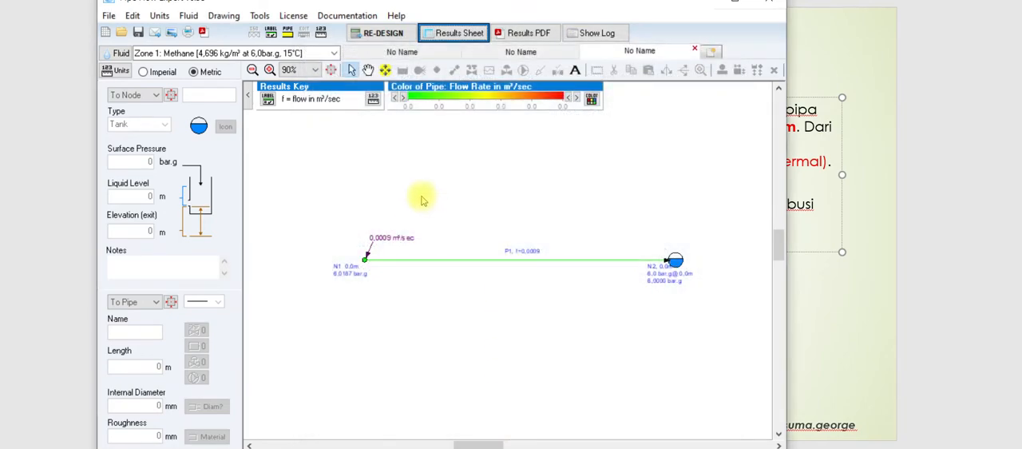
Step: Recalculate the network and examine the results of pipe P1 on the drawing, returning to the problem slide
{"action": "left_click", "coordinate": [380, 32]}
{"action": "left_click", "coordinate": [380, 32]}
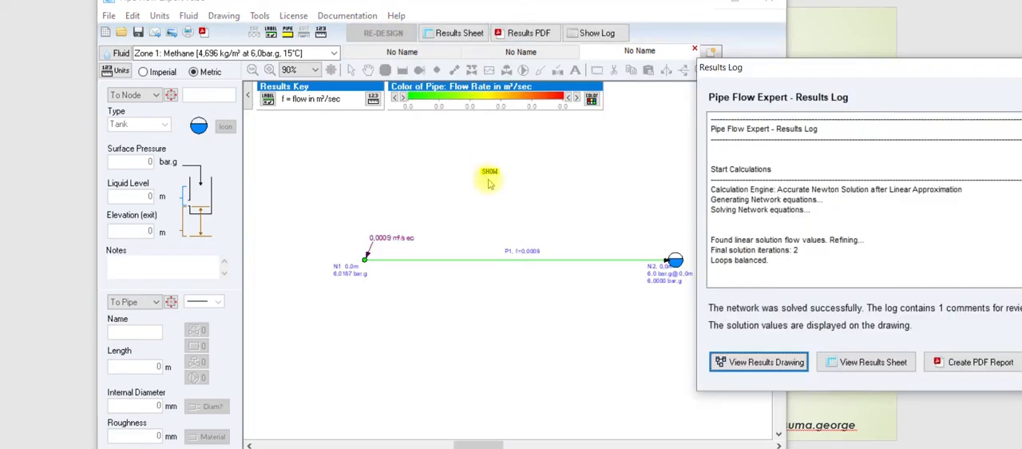
{"action": "left_click", "coordinate": [754, 362]}
{"action": "mouse_move", "coordinate": [511, 264]}
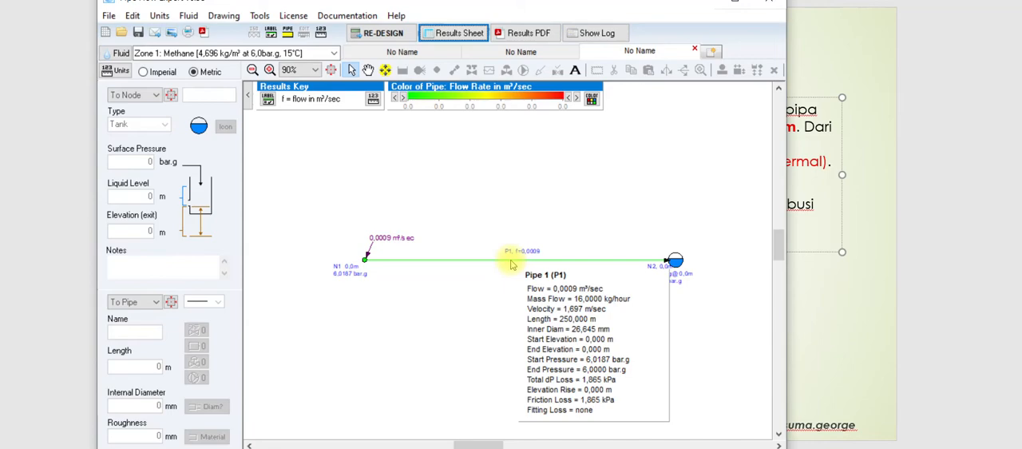
{"action": "scroll", "coordinate": [523, 254], "scroll_direction": "up", "scroll_amount": 2}
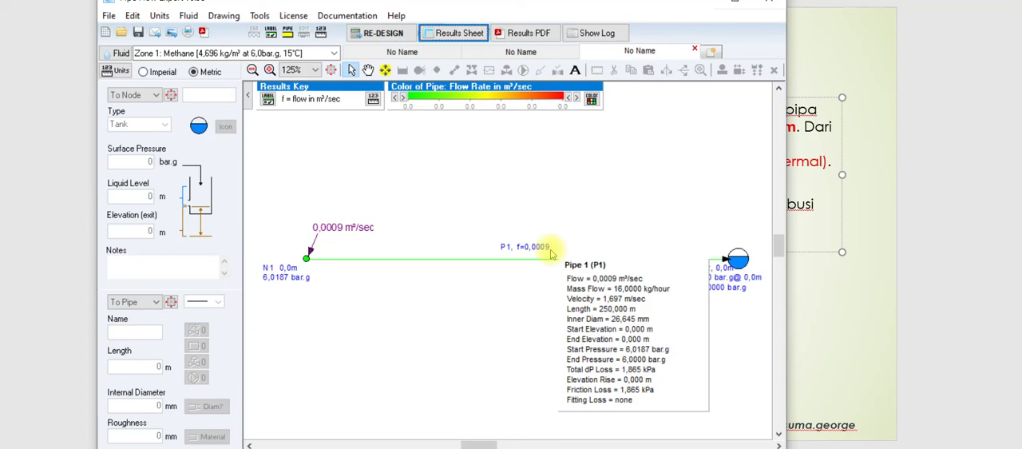
{"action": "left_click", "coordinate": [958, 289]}
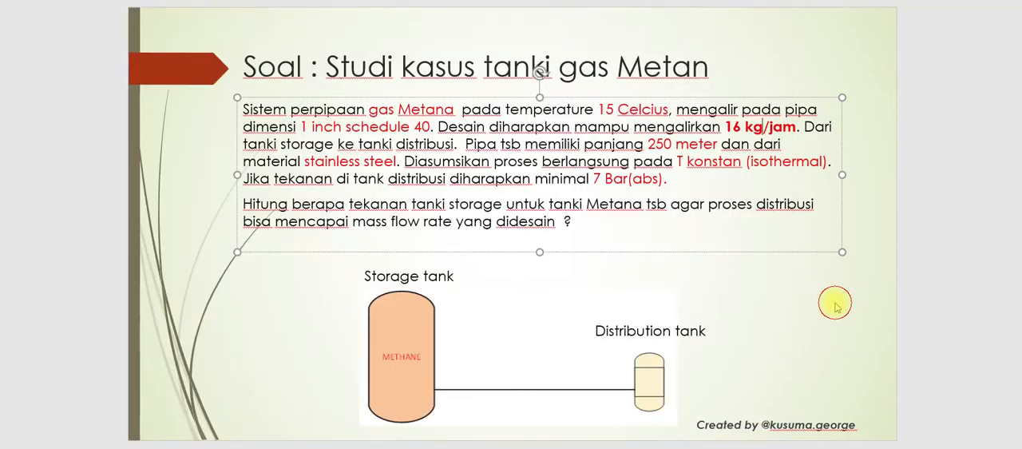